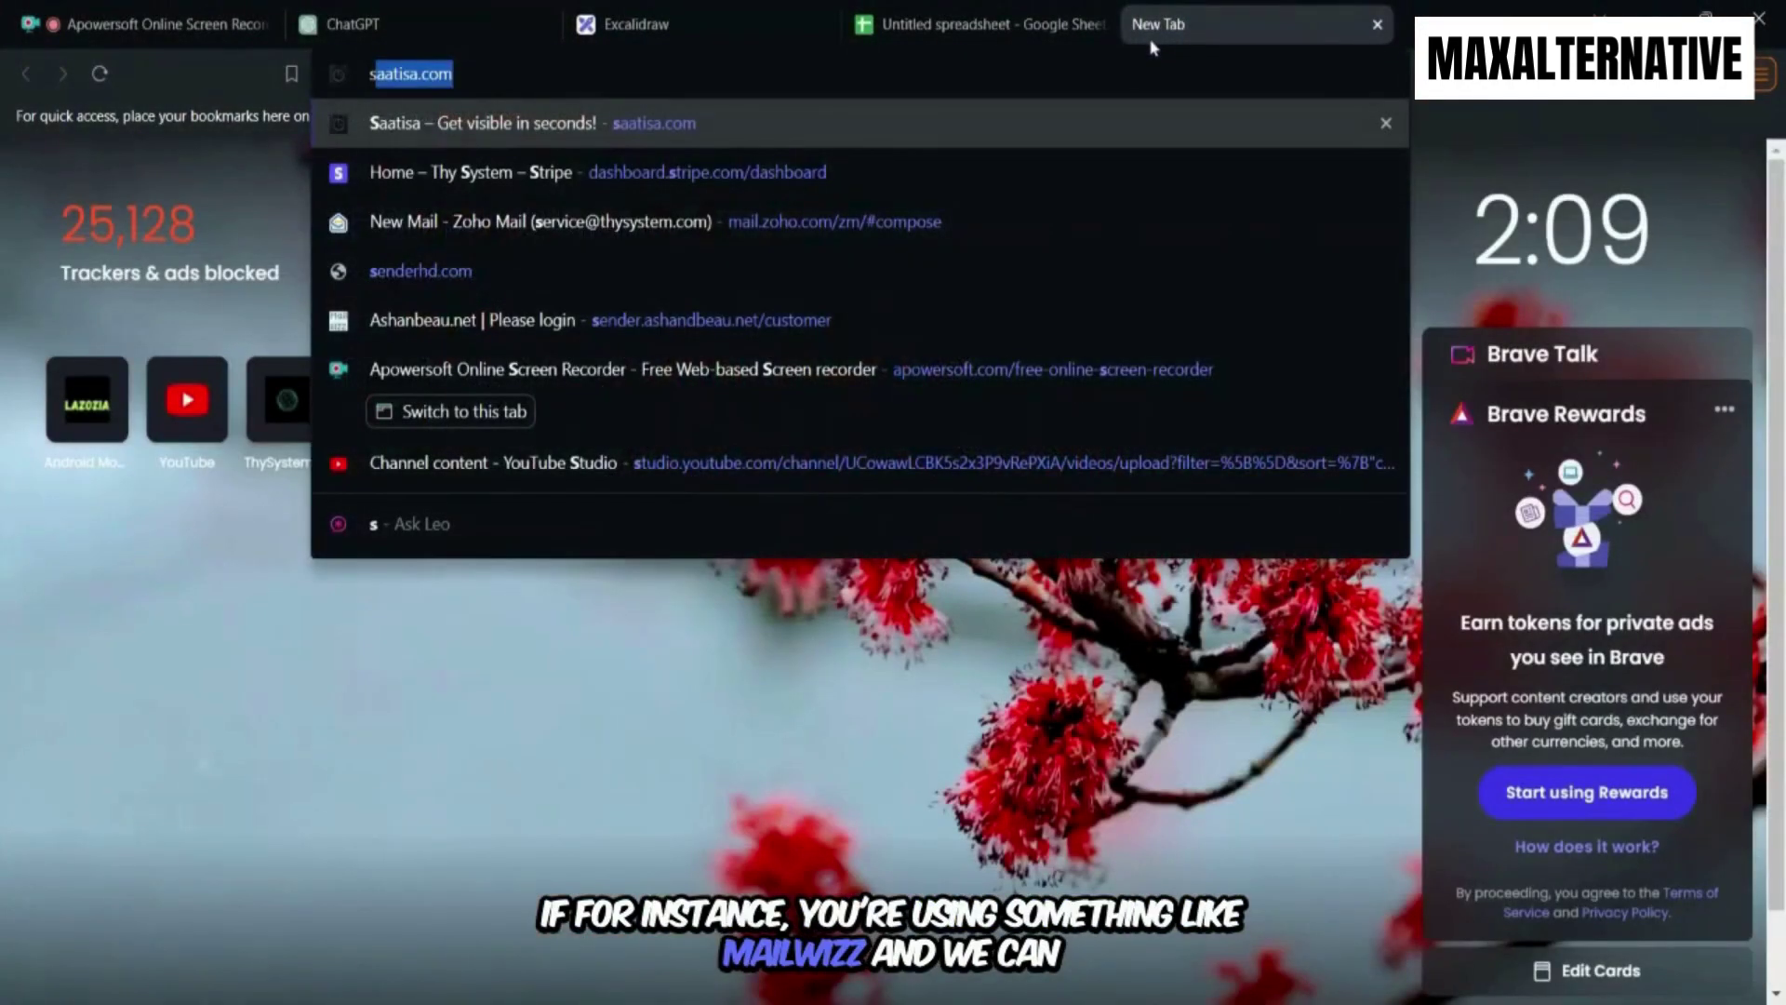
Go to app.senderhd.com in the new Brave tab, fixing a mistyped start.
{"action": "type", "text": "ap"}
{"action": "key", "text": "BackSpace"}
{"action": "key", "text": "BackSpace"}
{"action": "key", "text": "BackSpace"}
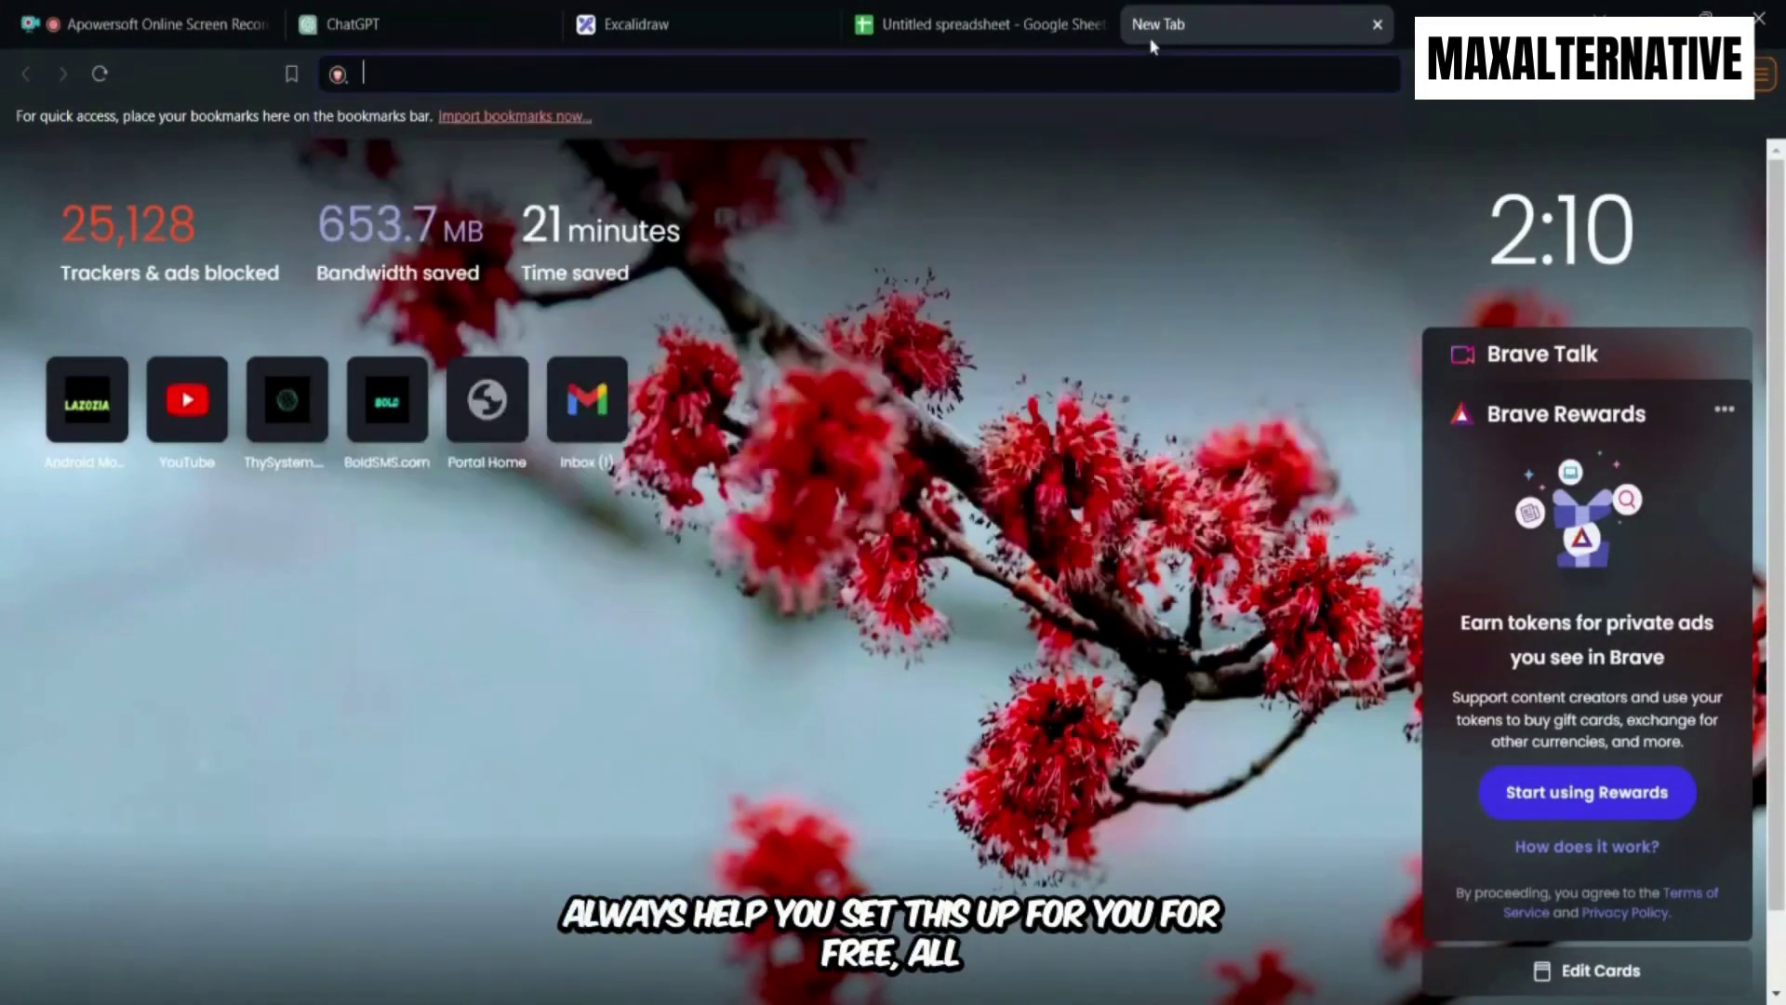
{"action": "type", "text": "app"}
{"action": "key", "text": "Return"}
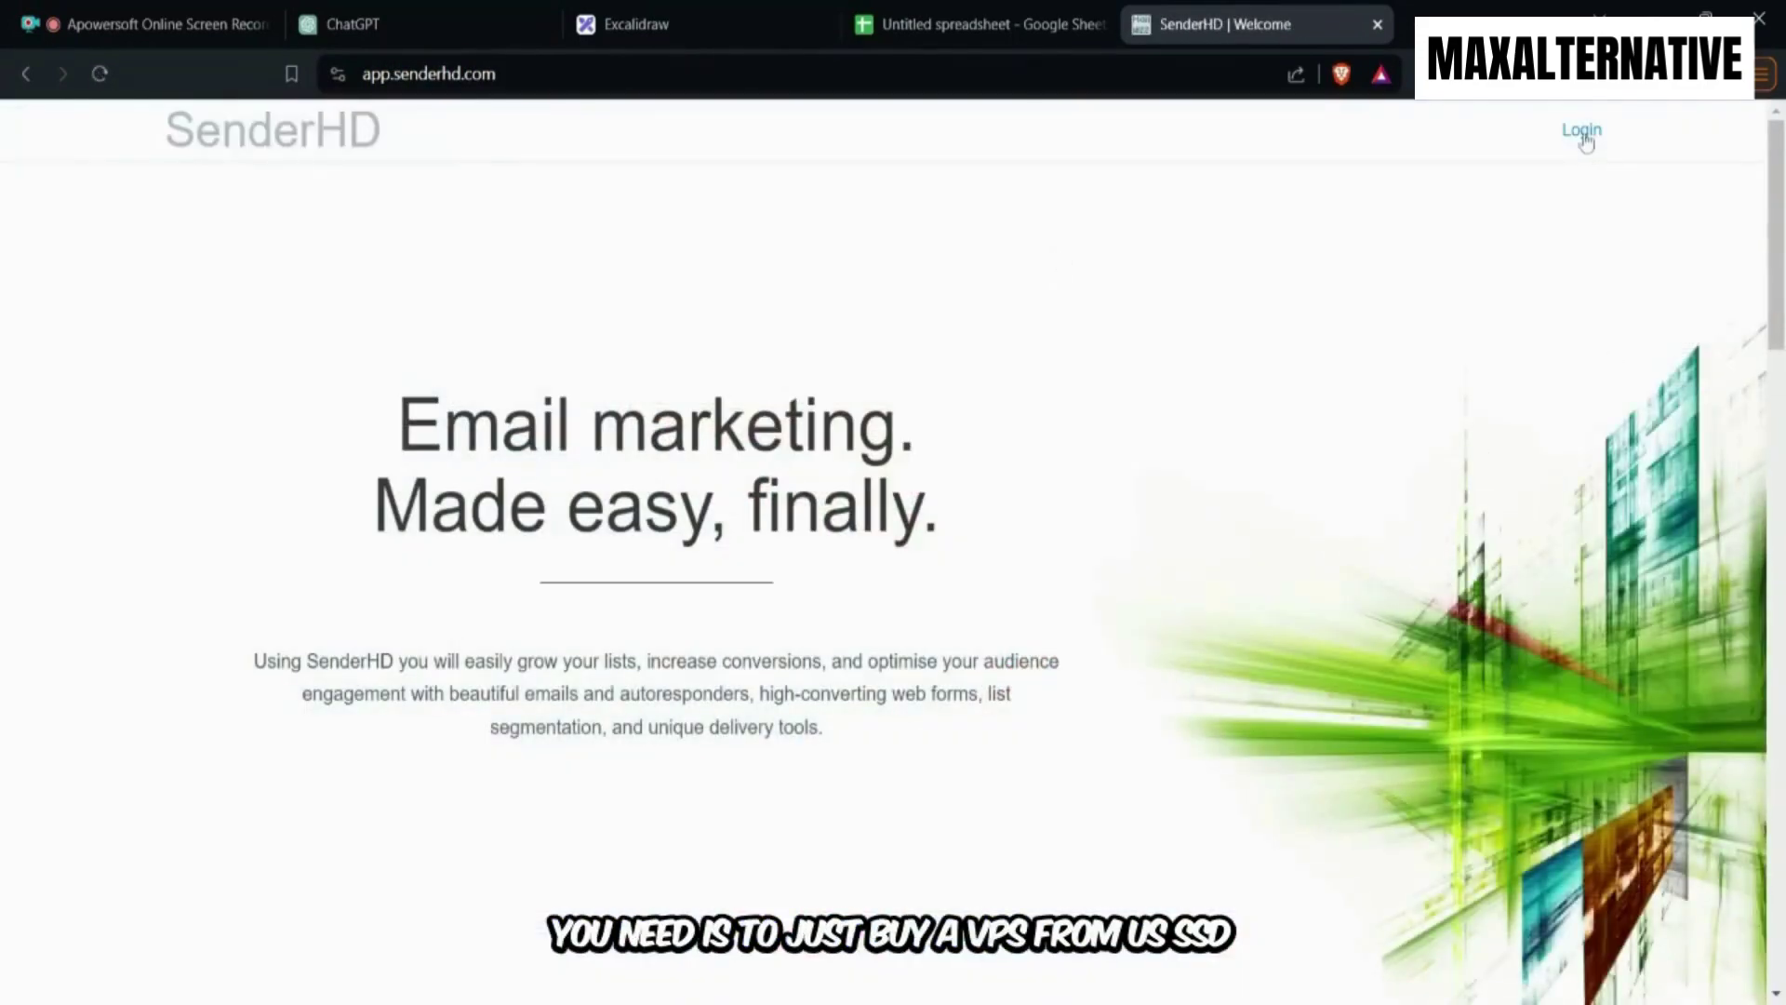
Log in to SenderHD and look over the Campaigns, Email templates and Servers sidebar items.
{"action": "left_click", "coordinate": [1583, 132]}
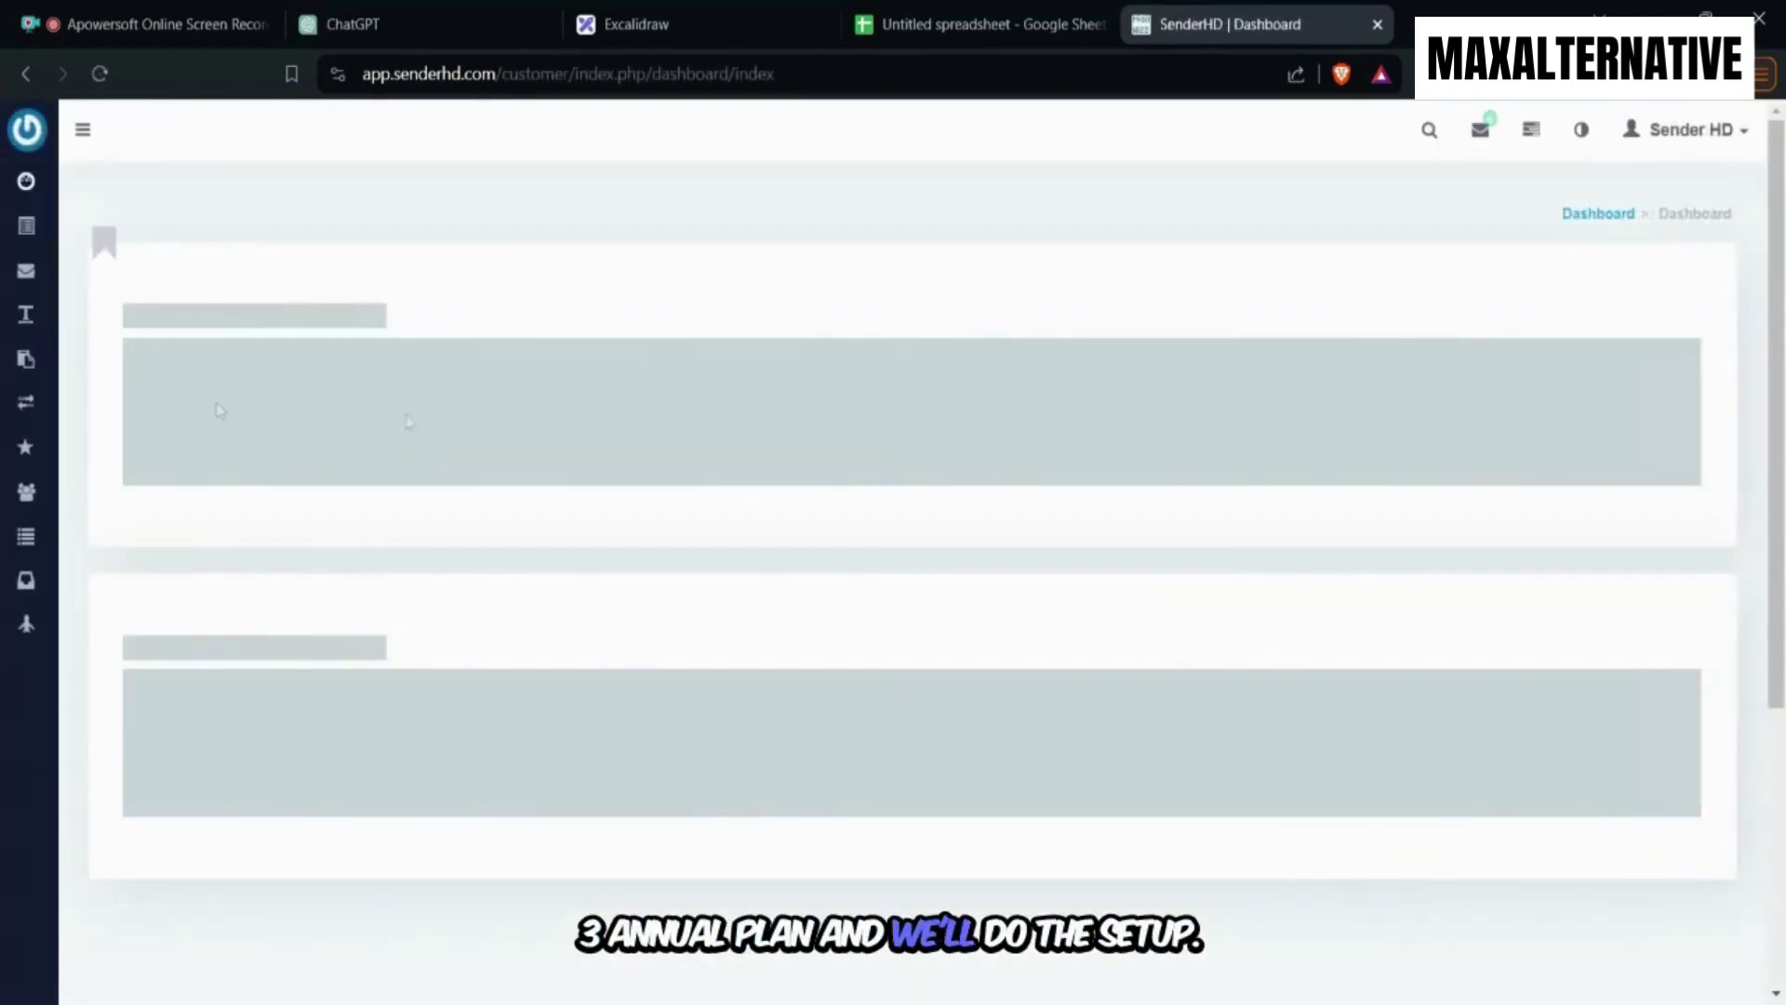
{"action": "mouse_move", "coordinate": [49, 261]}
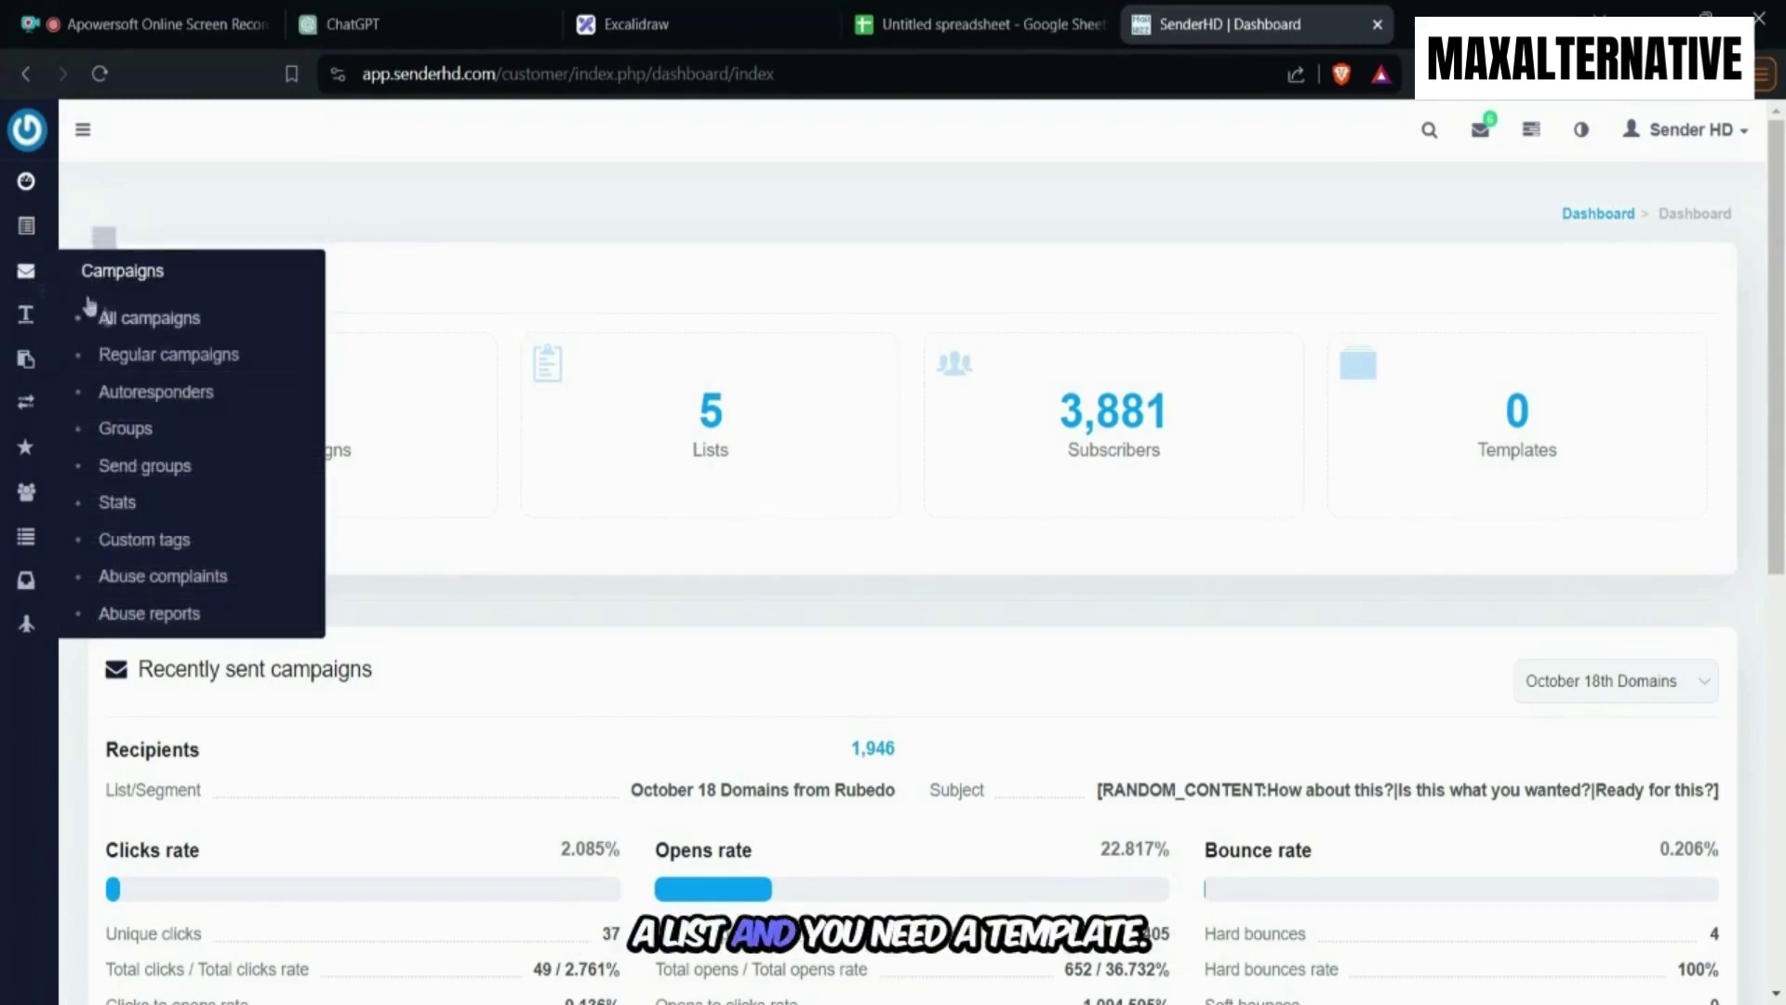
{"action": "mouse_move", "coordinate": [33, 325]}
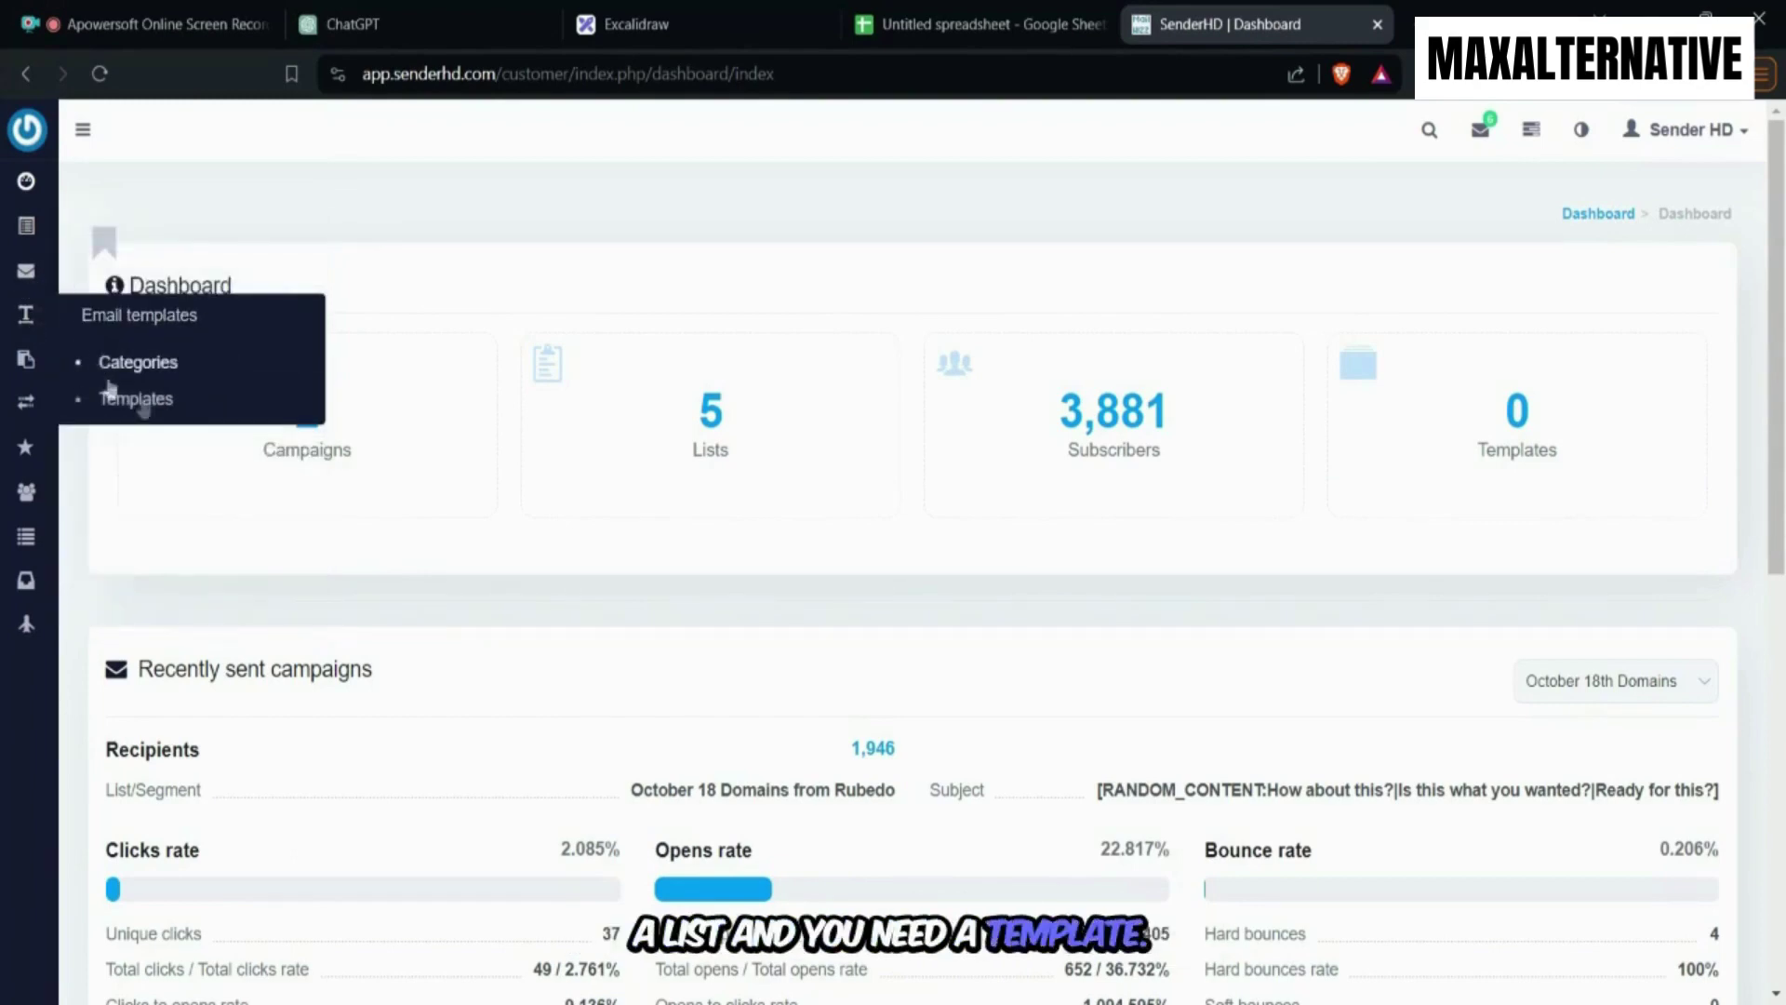
{"action": "mouse_move", "coordinate": [26, 402]}
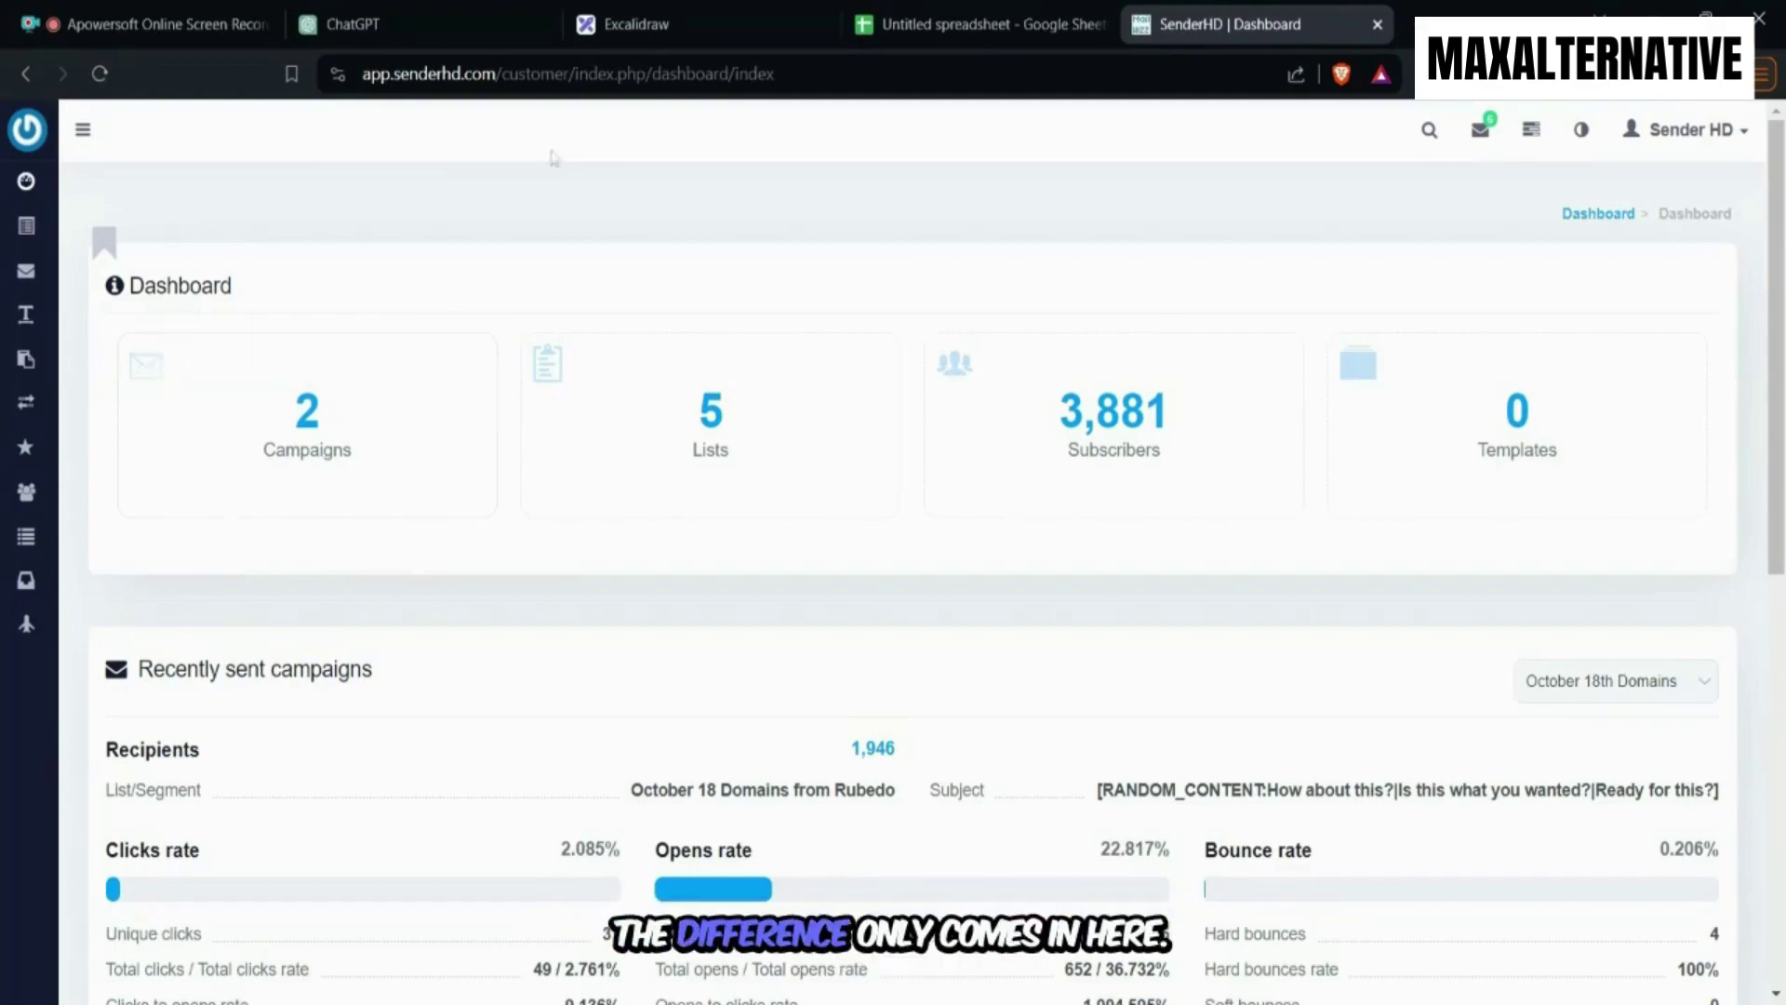
Switch to Excalidraw and scroll through the ten-carrier Email-to-SMS gateway table.
{"action": "left_click", "coordinate": [673, 31]}
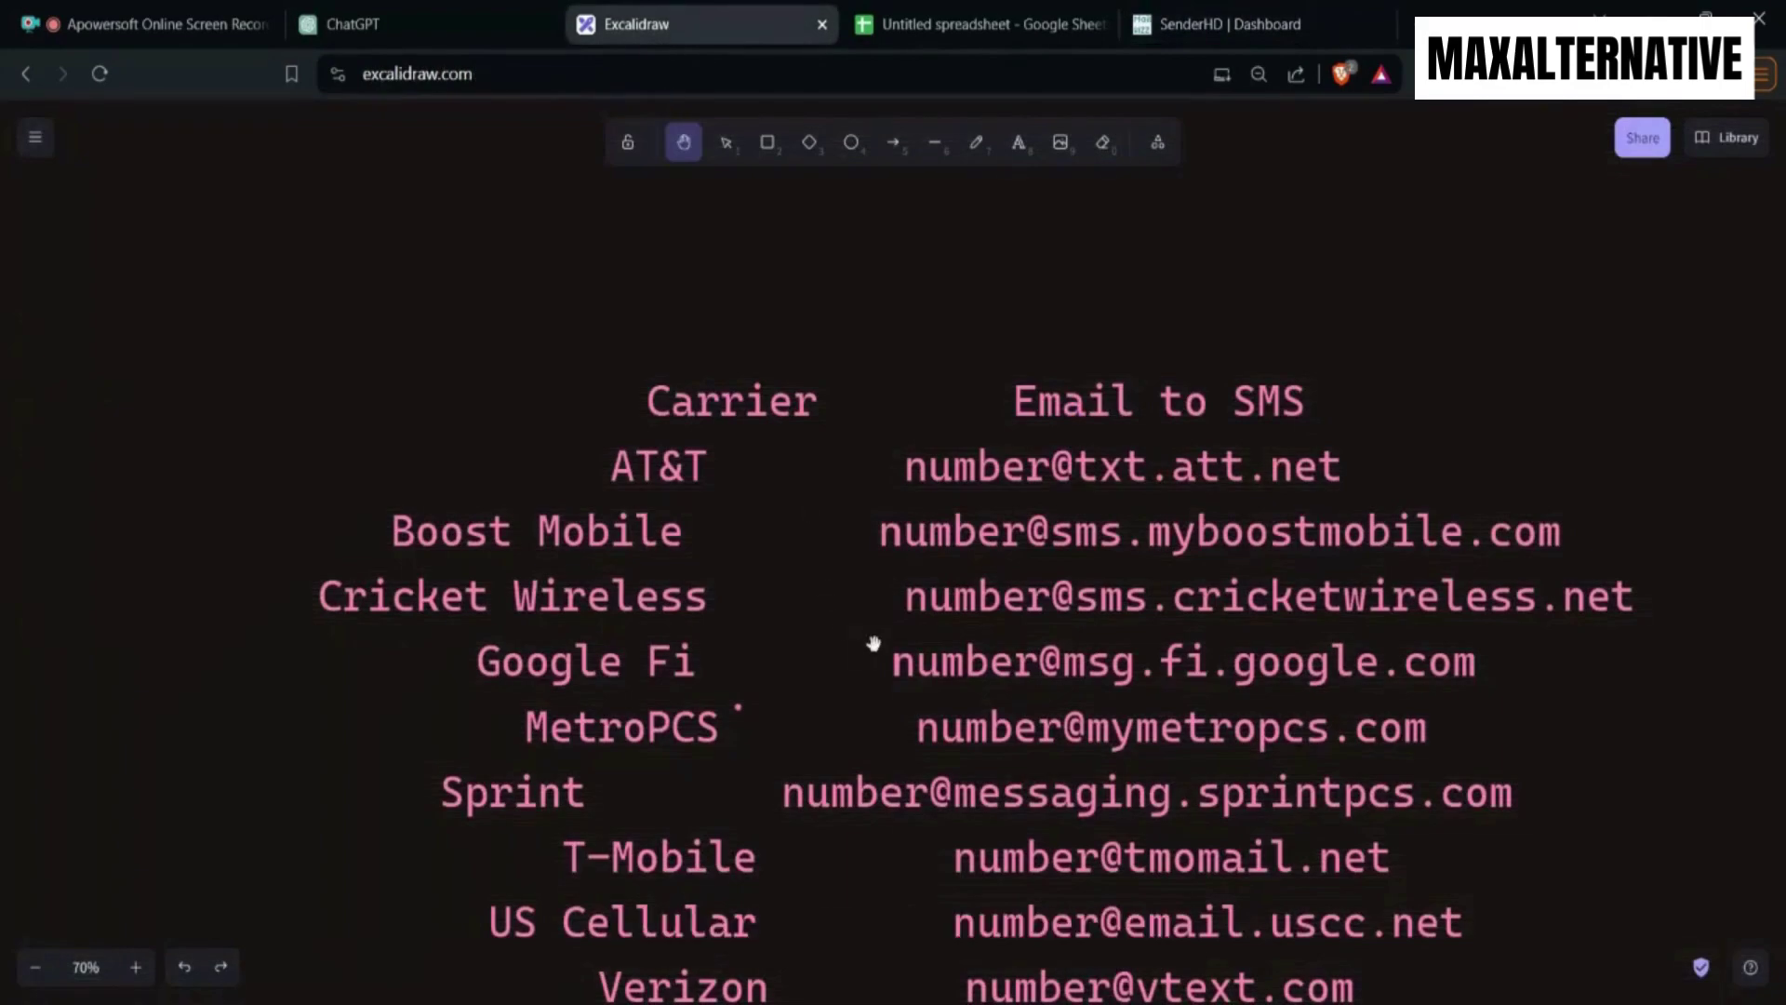
{"action": "scroll", "coordinate": [875, 666], "scroll_direction": "down", "scroll_amount": 3}
{"action": "scroll", "coordinate": [873, 677], "scroll_direction": "up", "scroll_amount": 2}
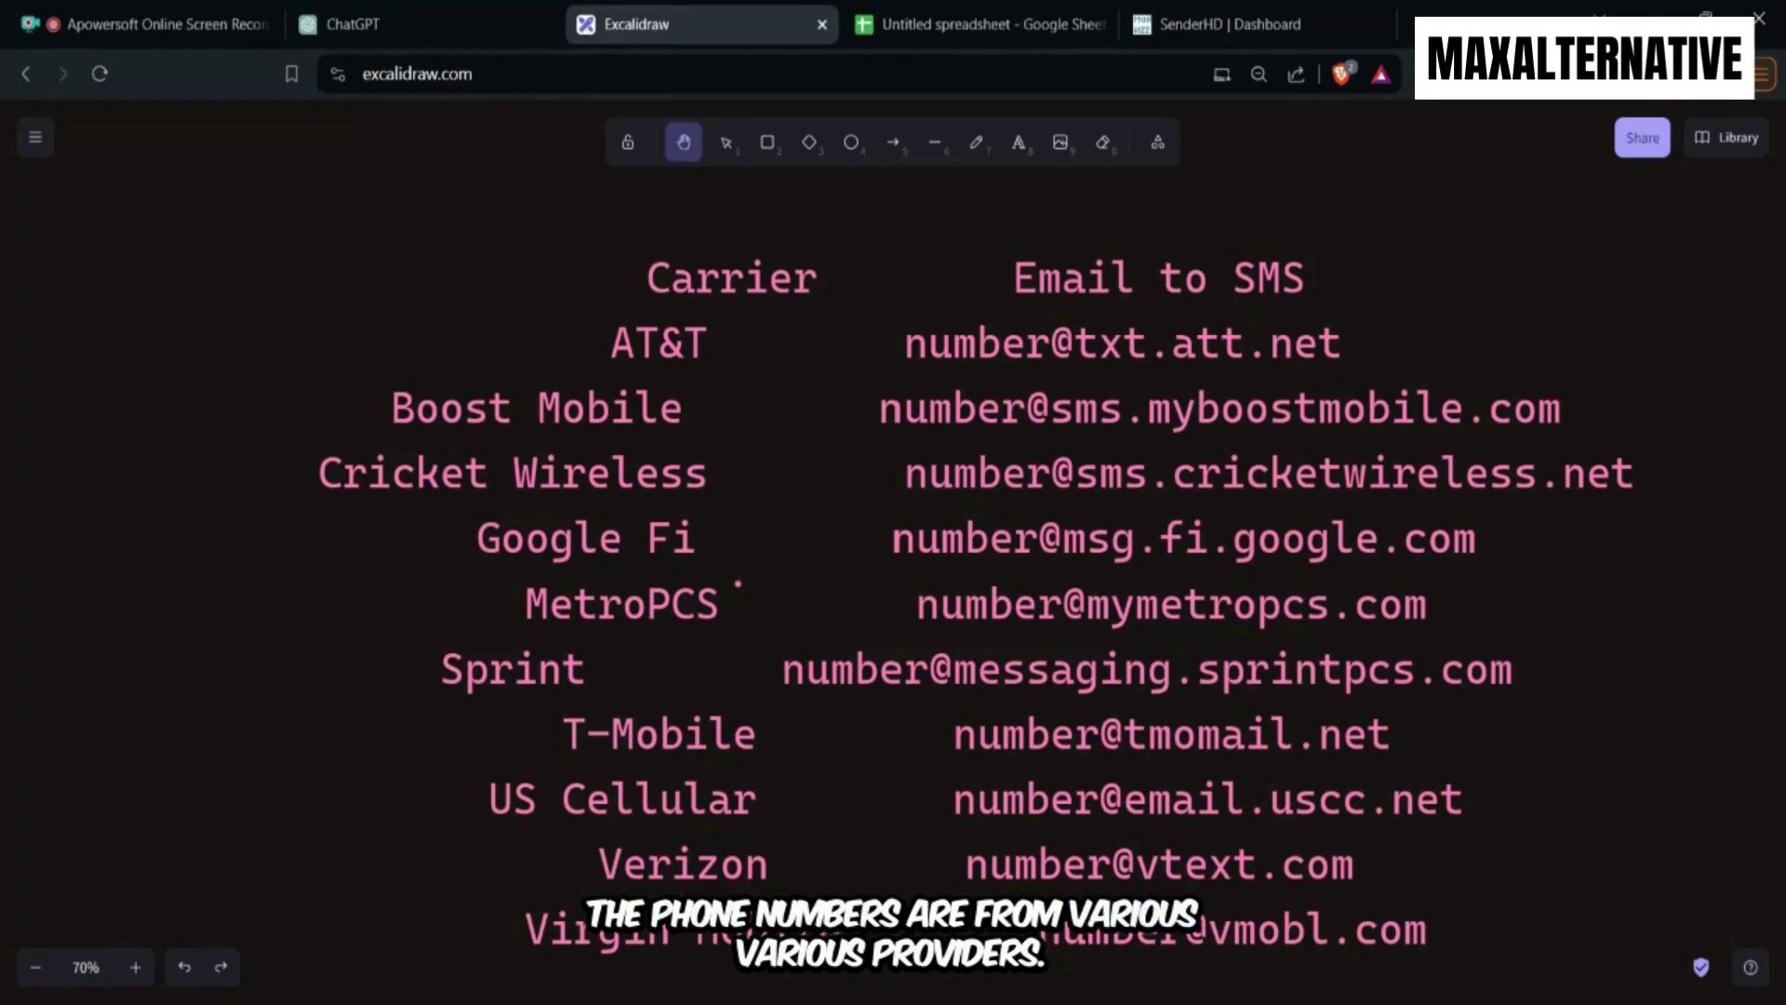
{"action": "scroll", "coordinate": [966, 538], "scroll_direction": "down", "scroll_amount": 3}
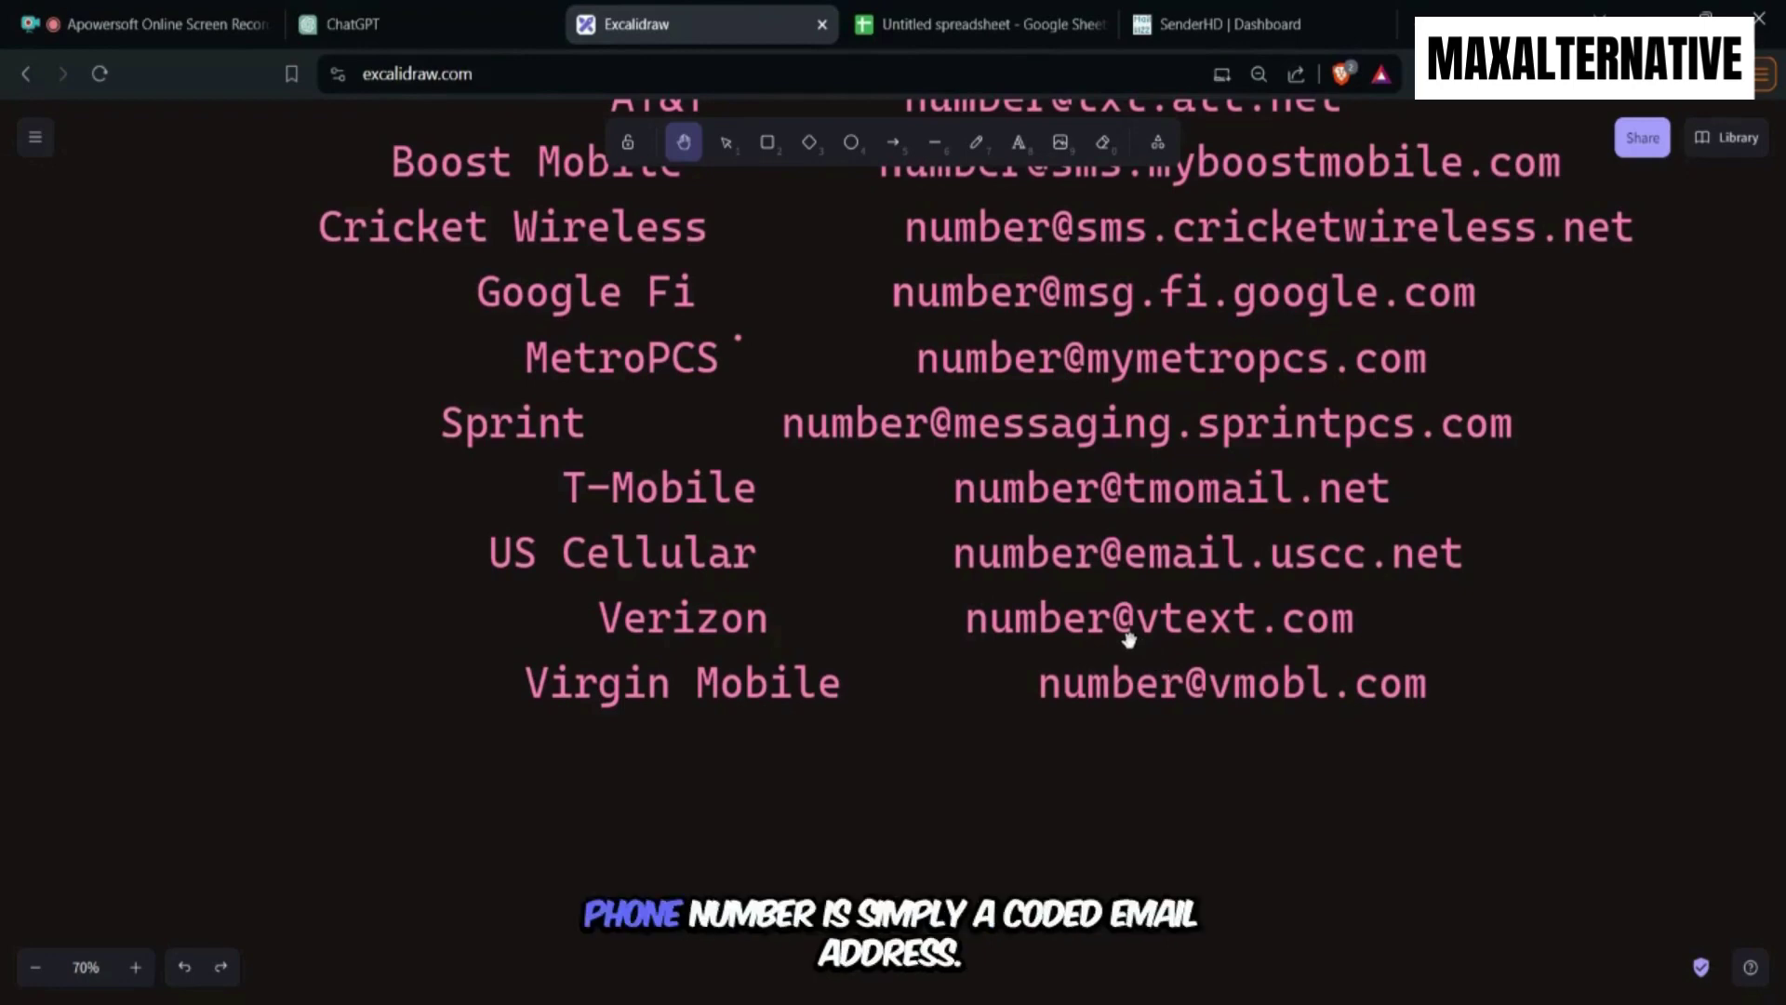
{"action": "scroll", "coordinate": [1121, 642], "scroll_direction": "down", "scroll_amount": 1}
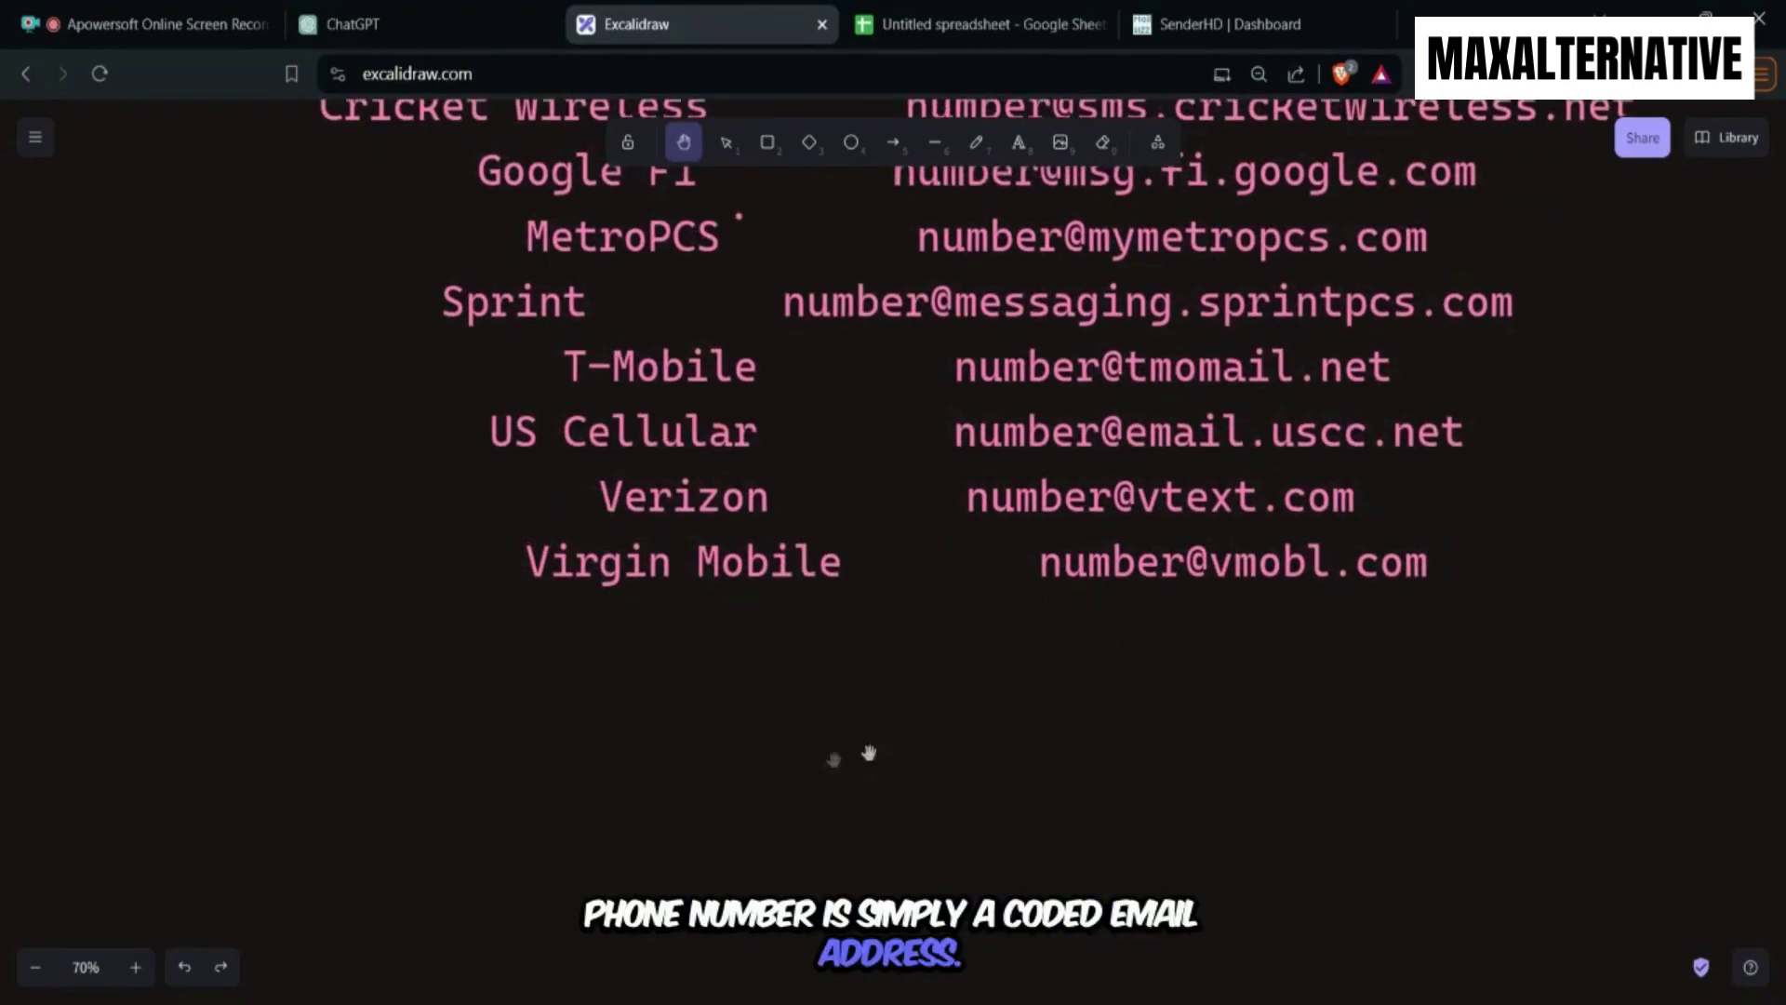
{"action": "scroll", "coordinate": [754, 682], "scroll_direction": "down", "scroll_amount": 2}
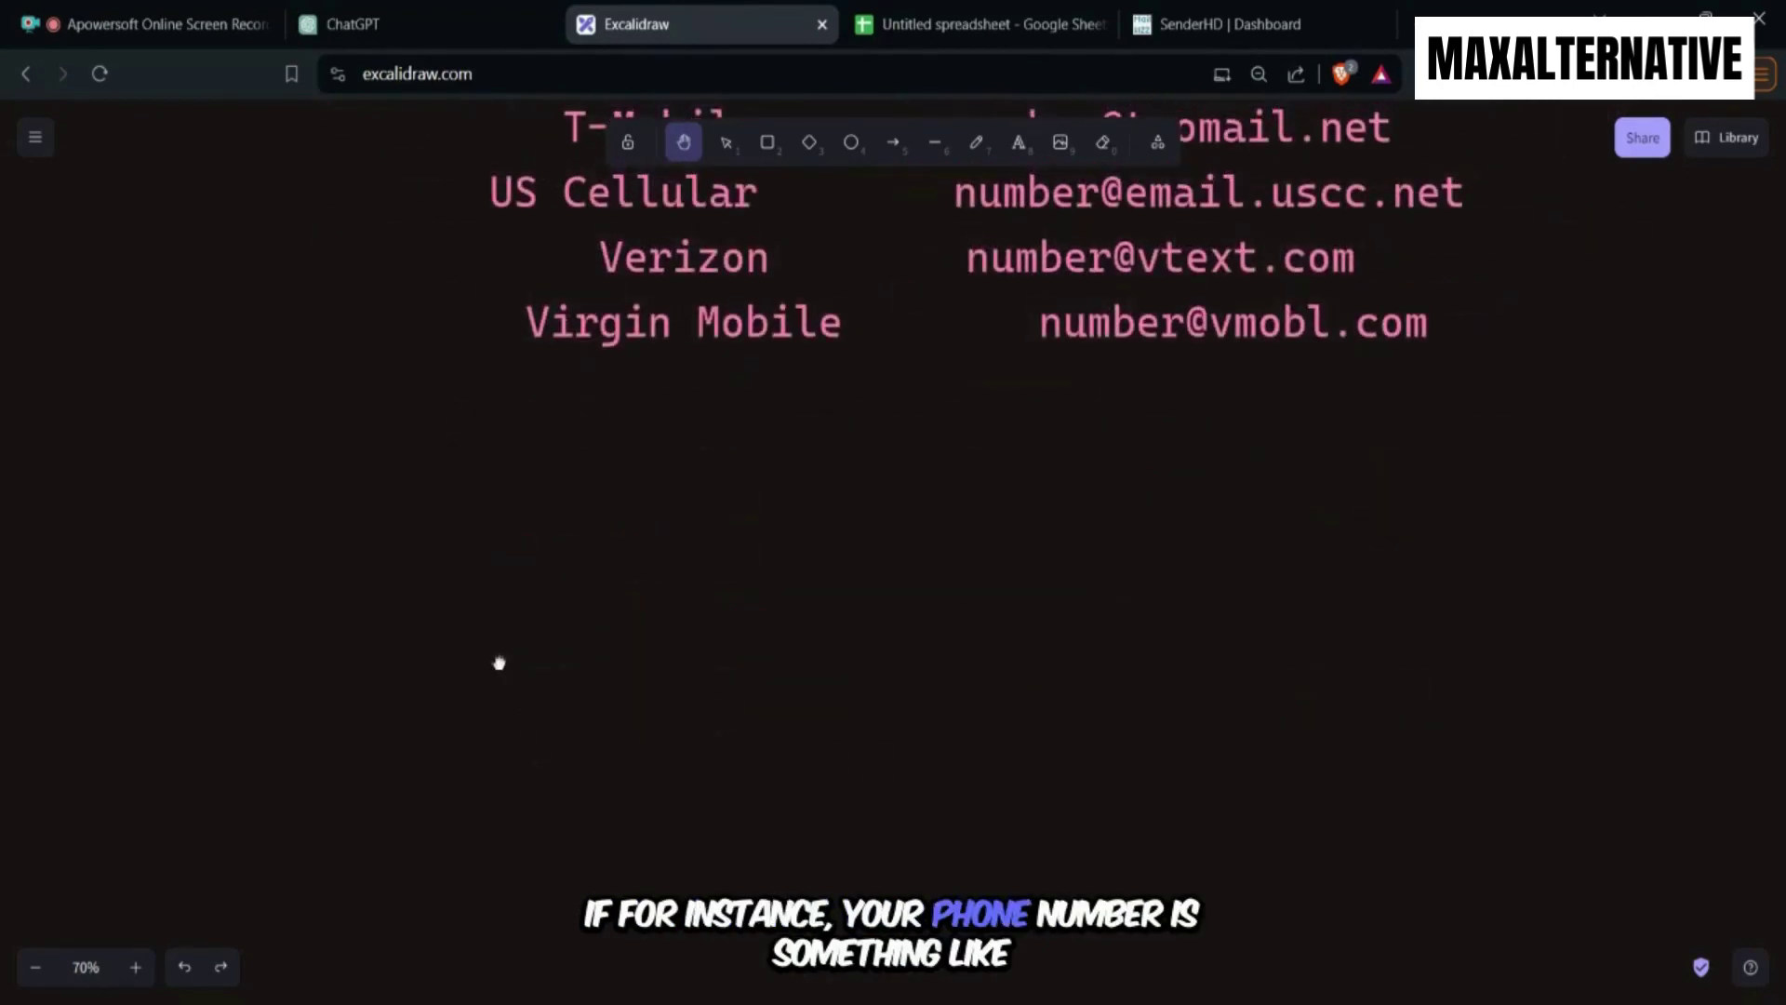
{"action": "scroll", "coordinate": [613, 652], "scroll_direction": "up", "scroll_amount": 4}
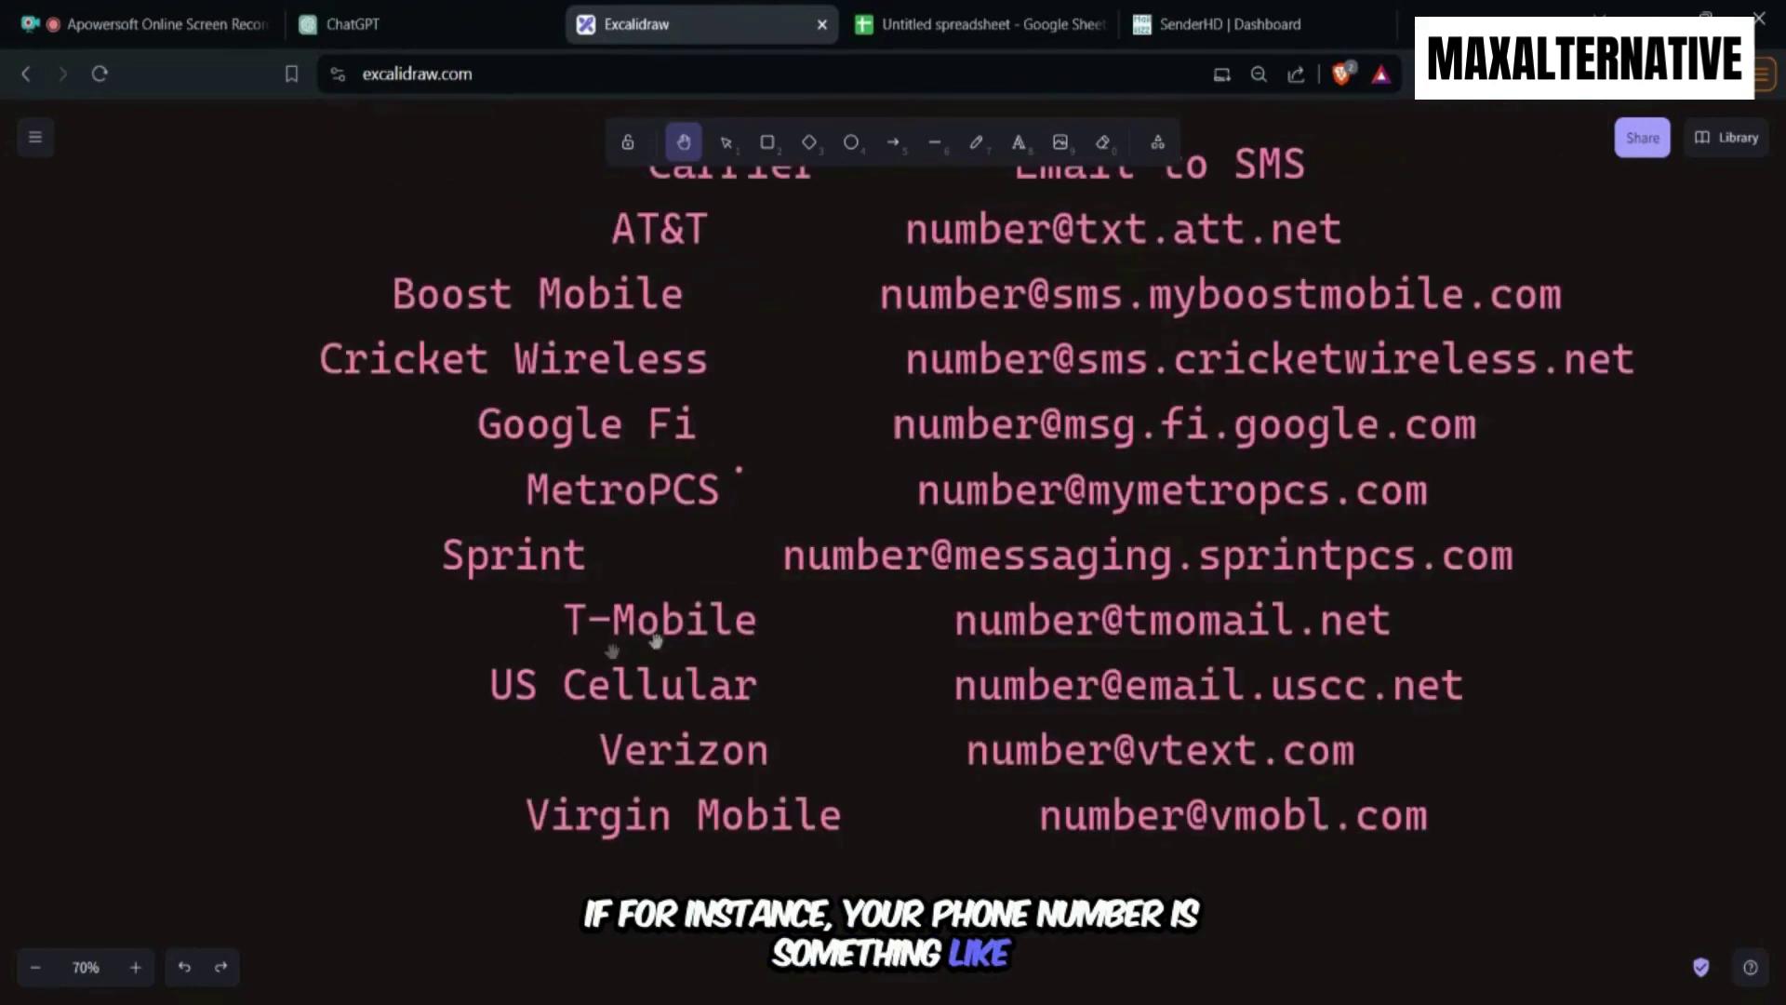
Type a sample phone number as text below the Virgin Mobile row and select it all.
{"action": "left_click", "coordinate": [976, 141]}
{"action": "scroll", "coordinate": [977, 465], "scroll_direction": "down", "scroll_amount": 4}
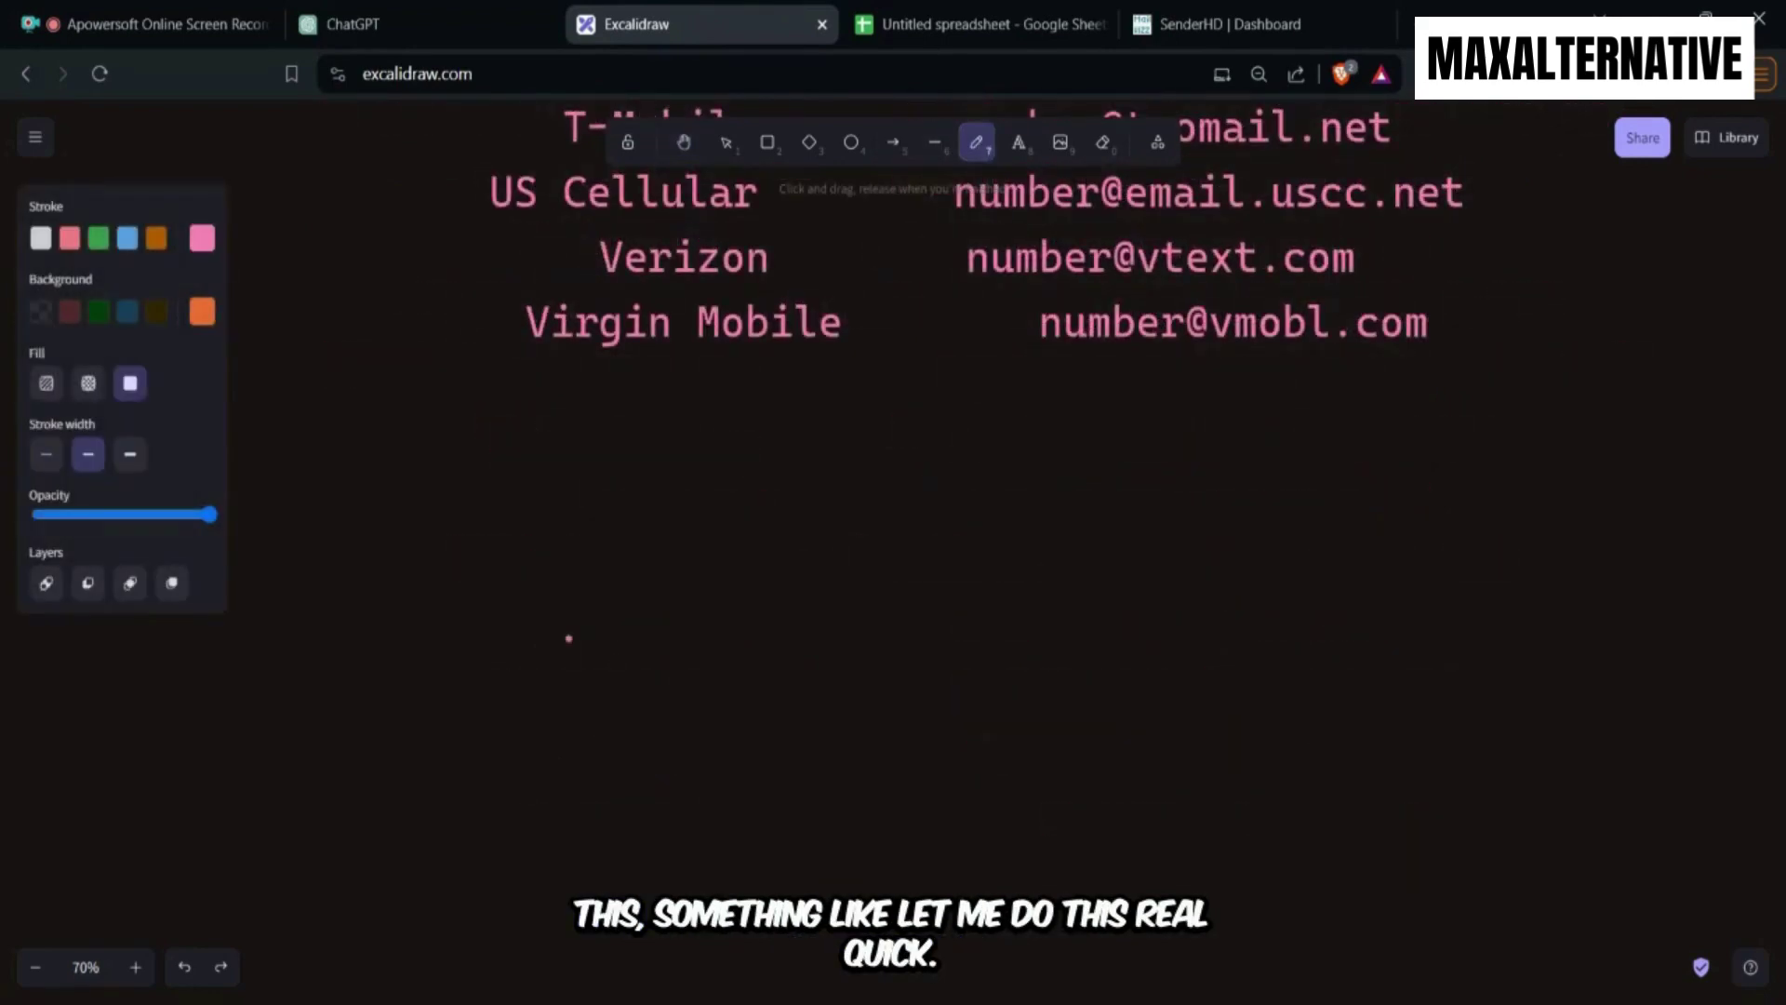
{"action": "key", "text": "v"}
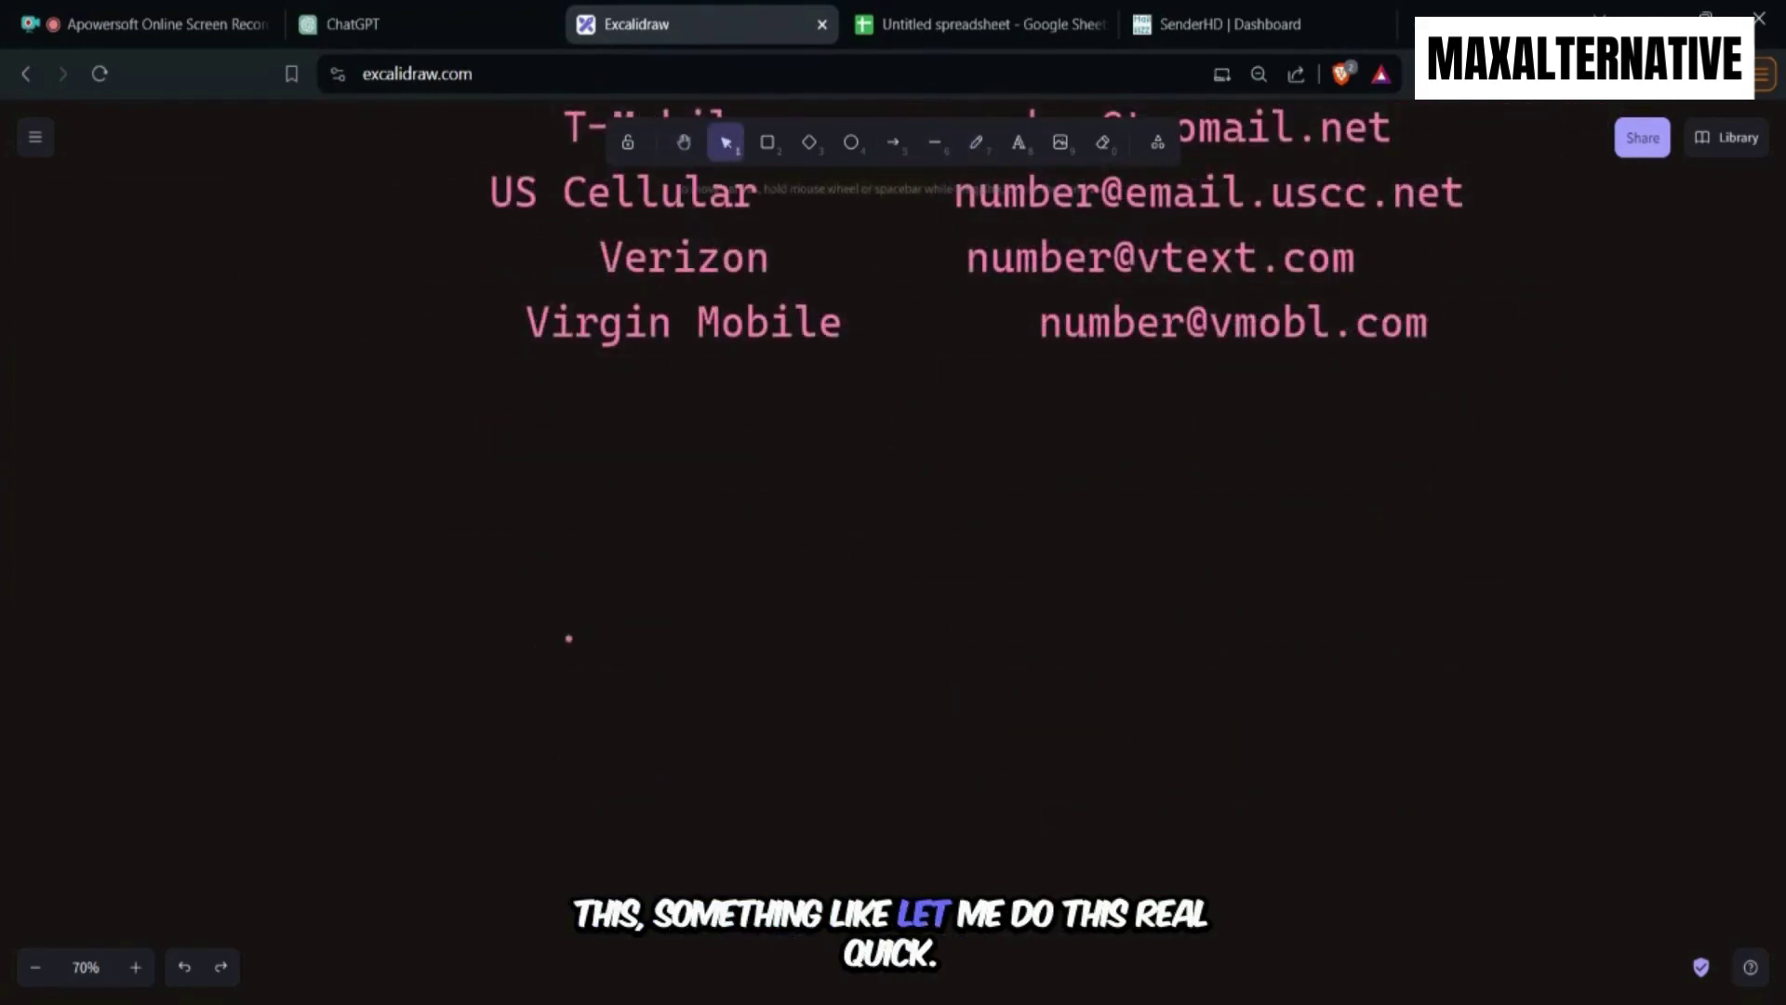
{"action": "left_click", "coordinate": [976, 141]}
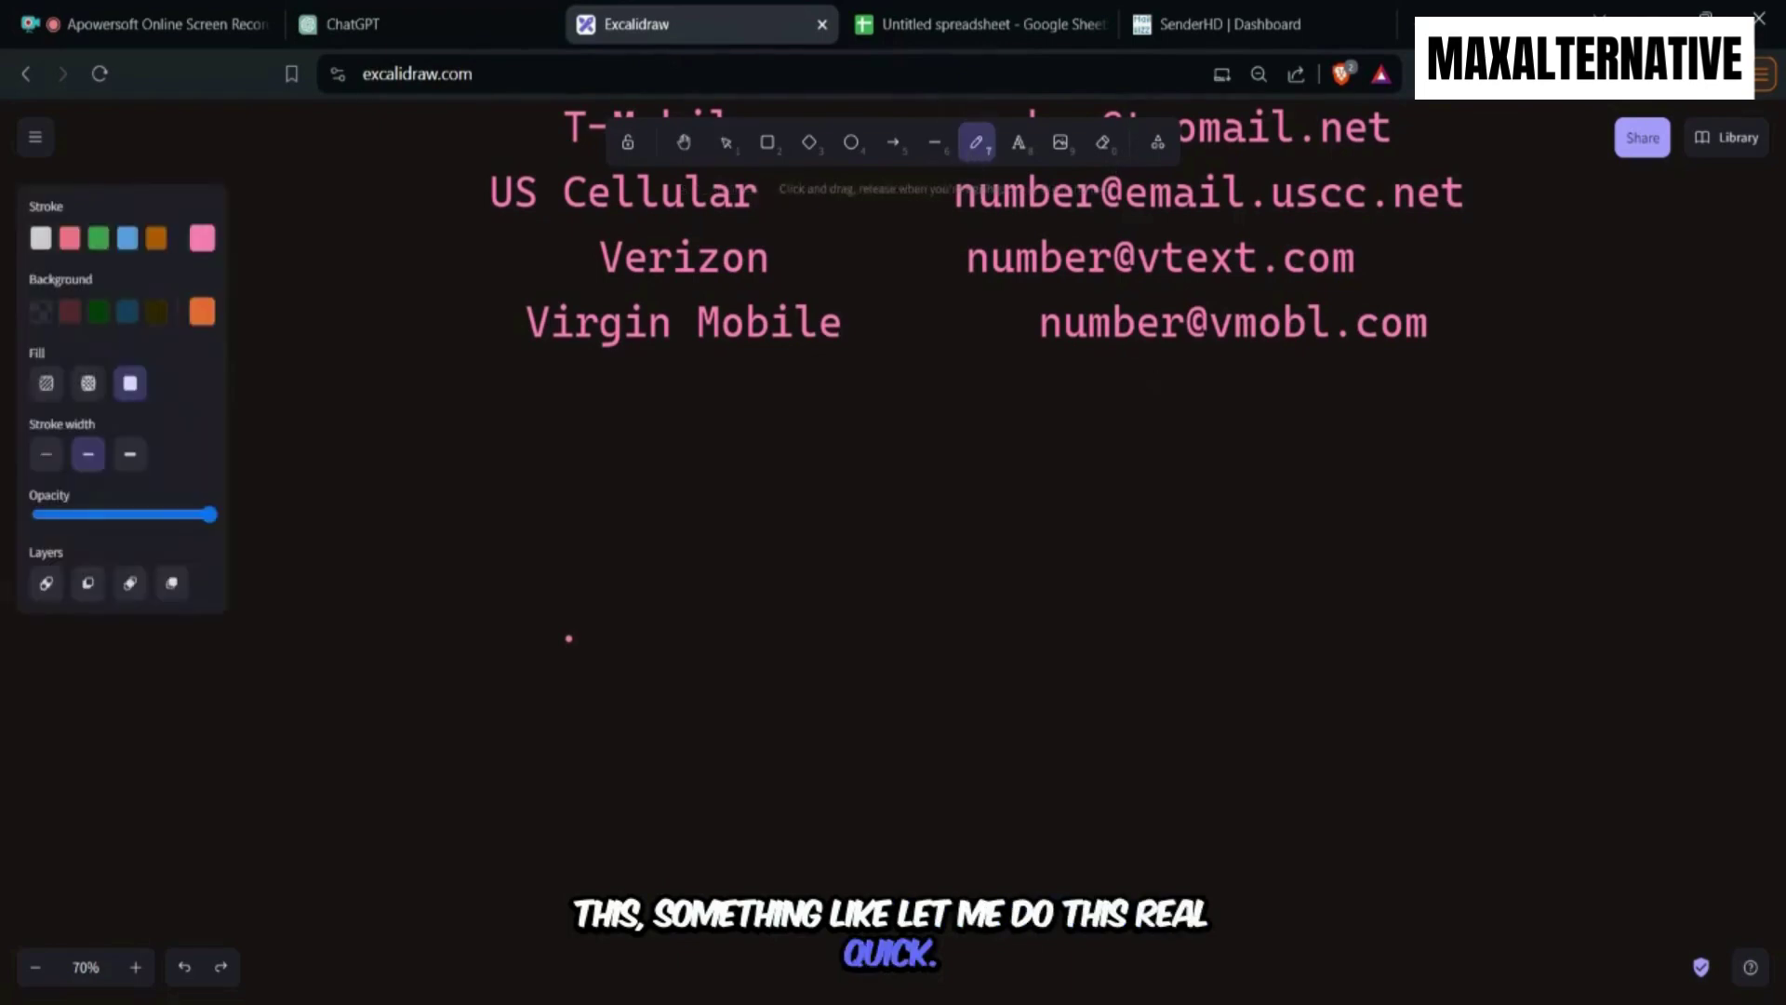
{"action": "left_click", "coordinate": [1020, 144]}
{"action": "left_click", "coordinate": [652, 670]}
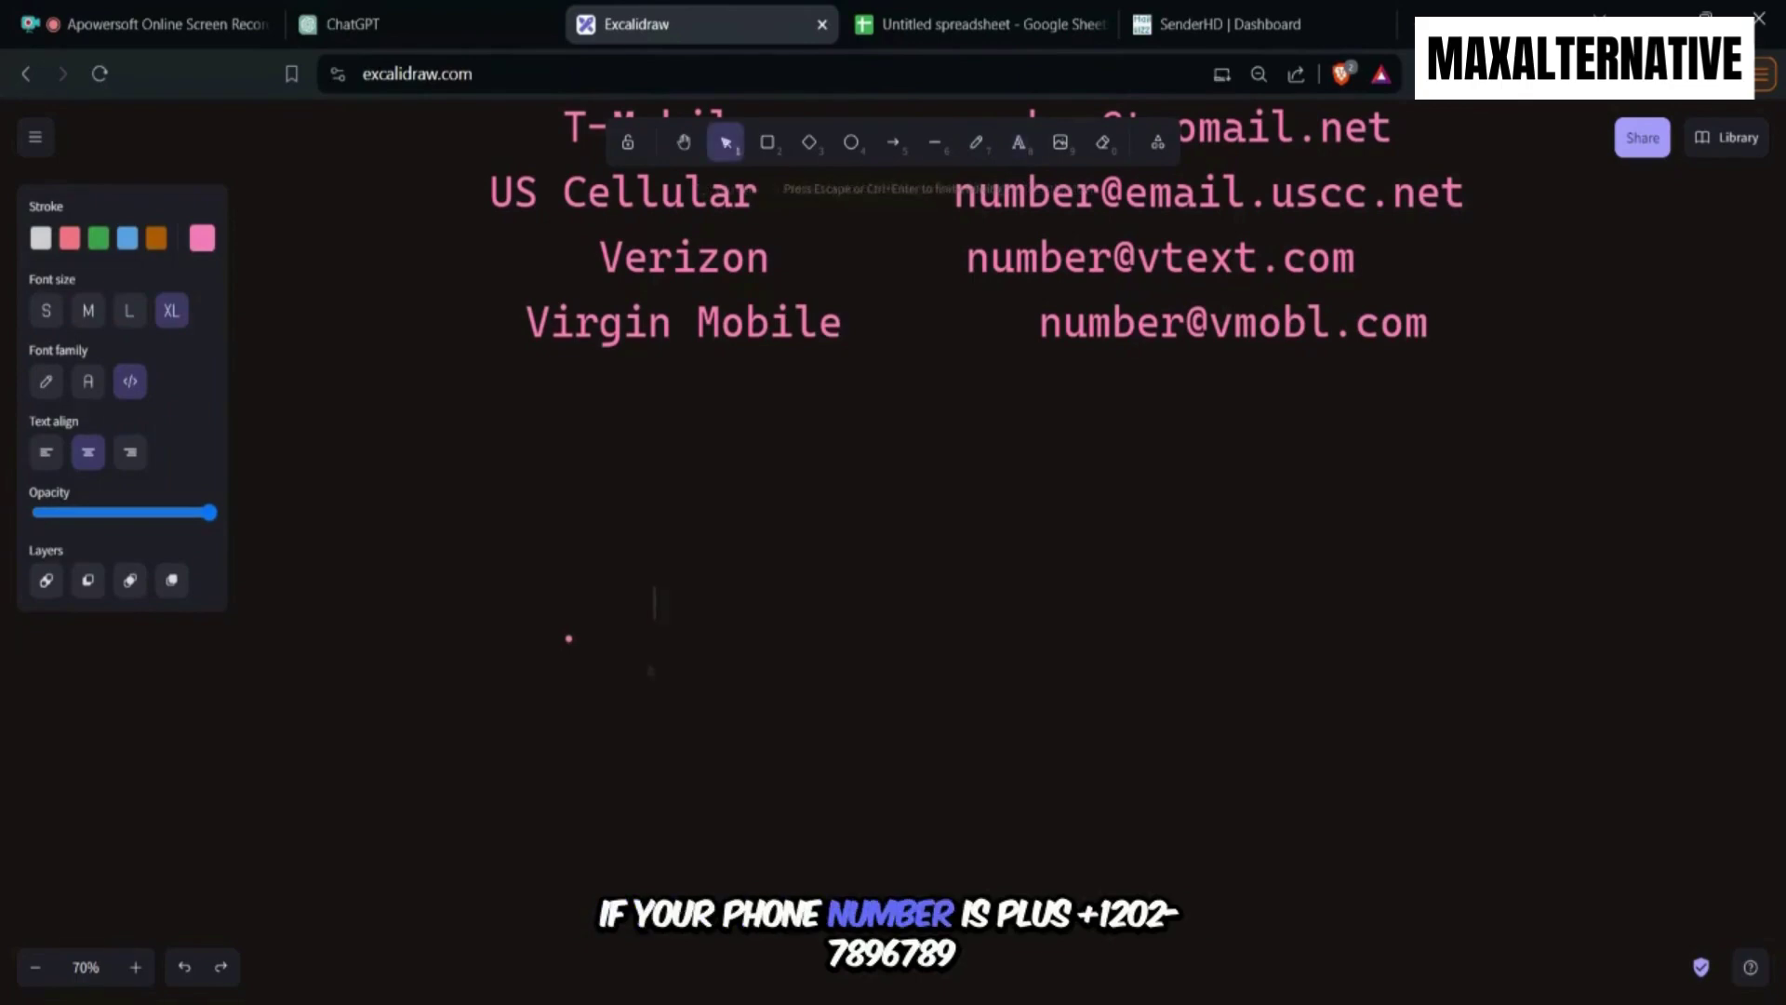
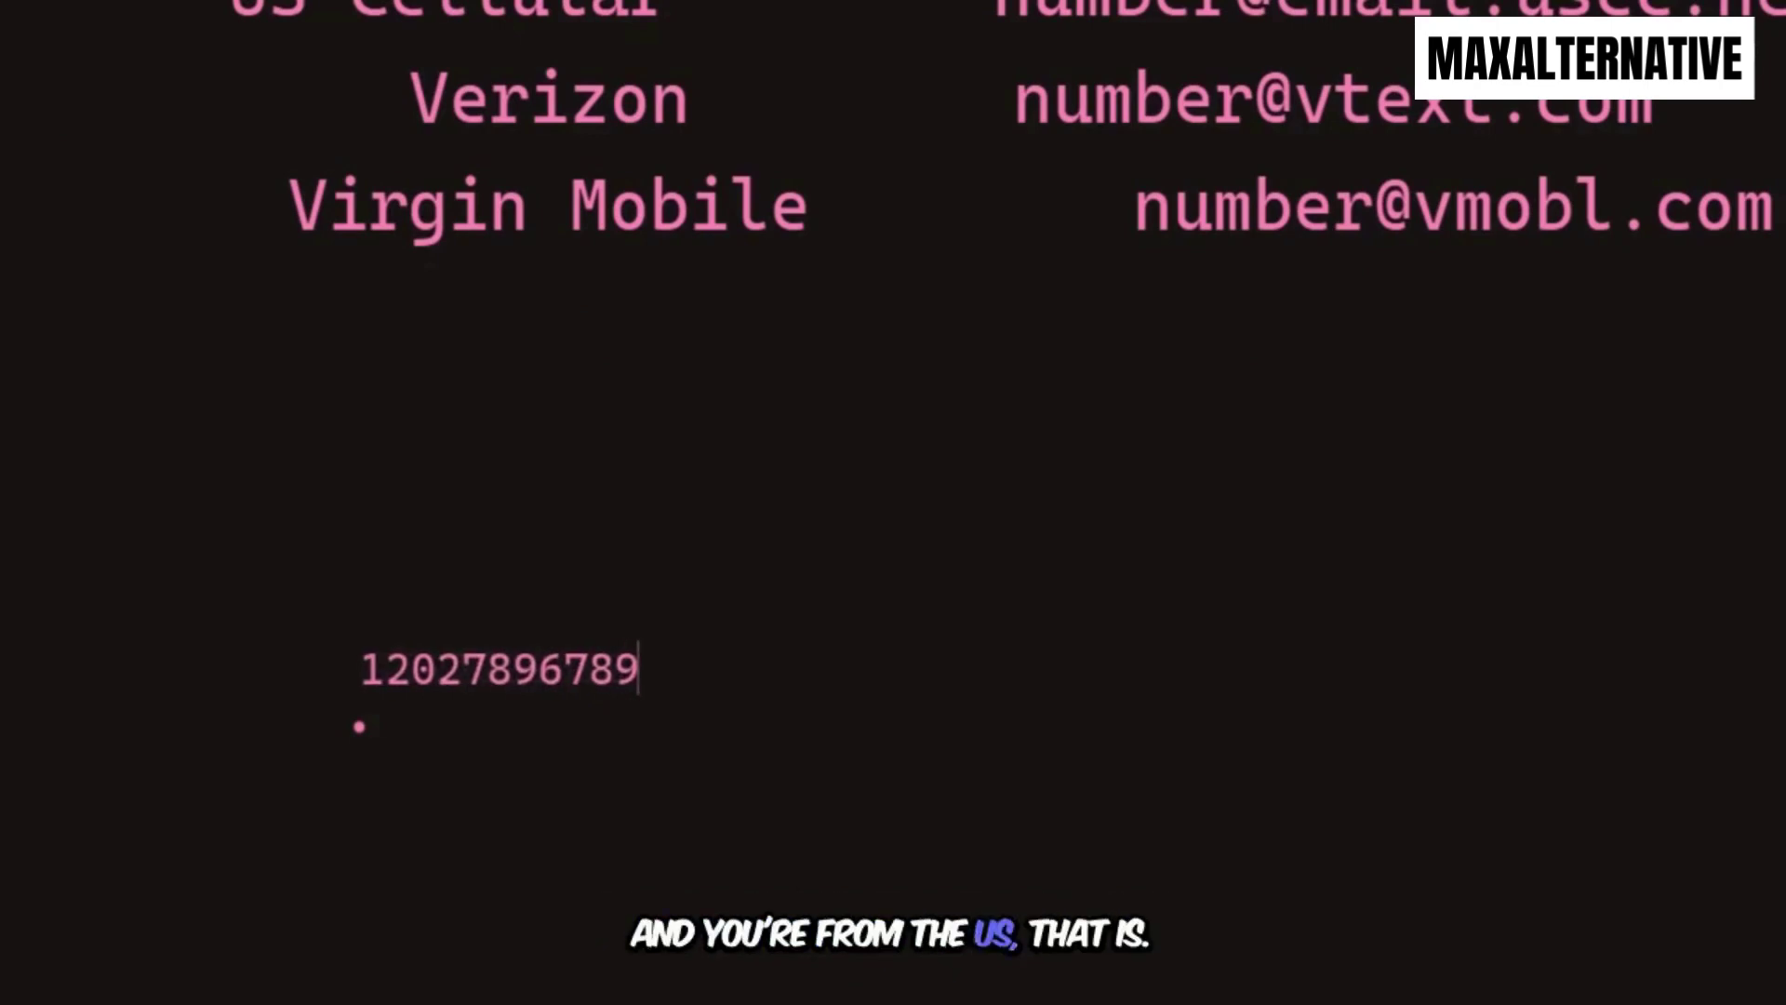
{"action": "key", "text": "ctrl+a"}
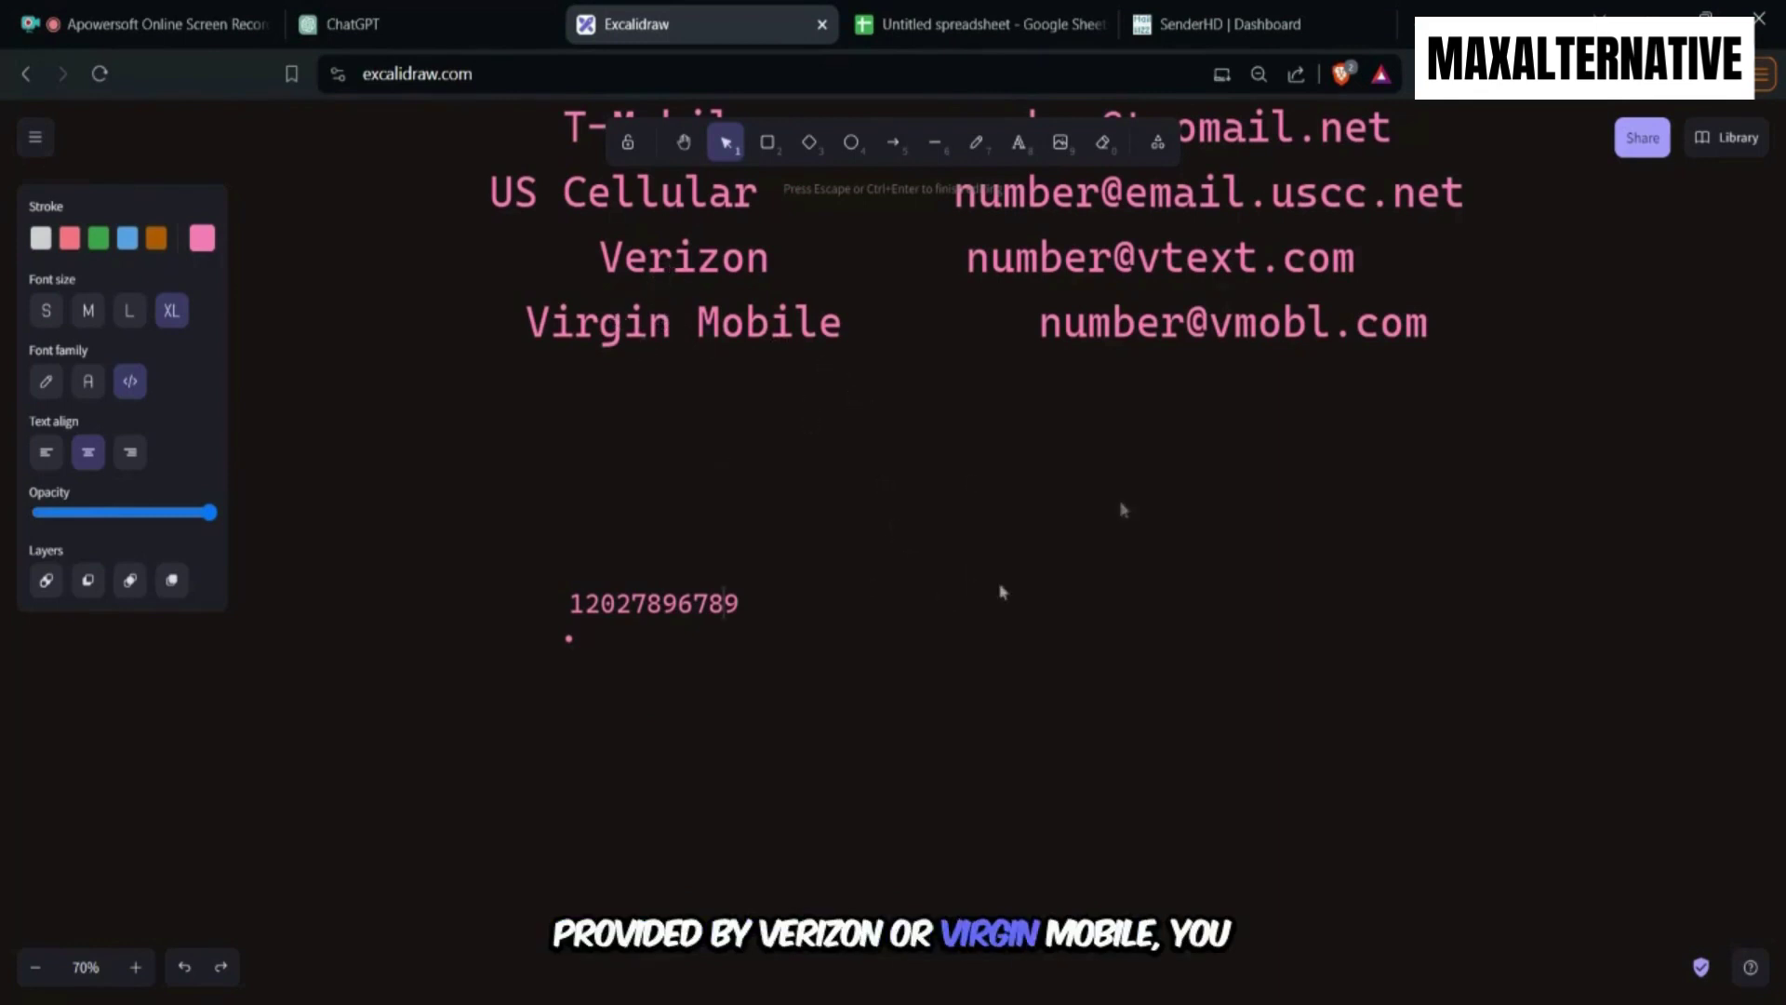
Copy the Virgin Mobile gateway domain and append it after the sample phone number.
{"action": "left_click", "coordinate": [1424, 334]}
{"action": "left_click", "coordinate": [1256, 321]}
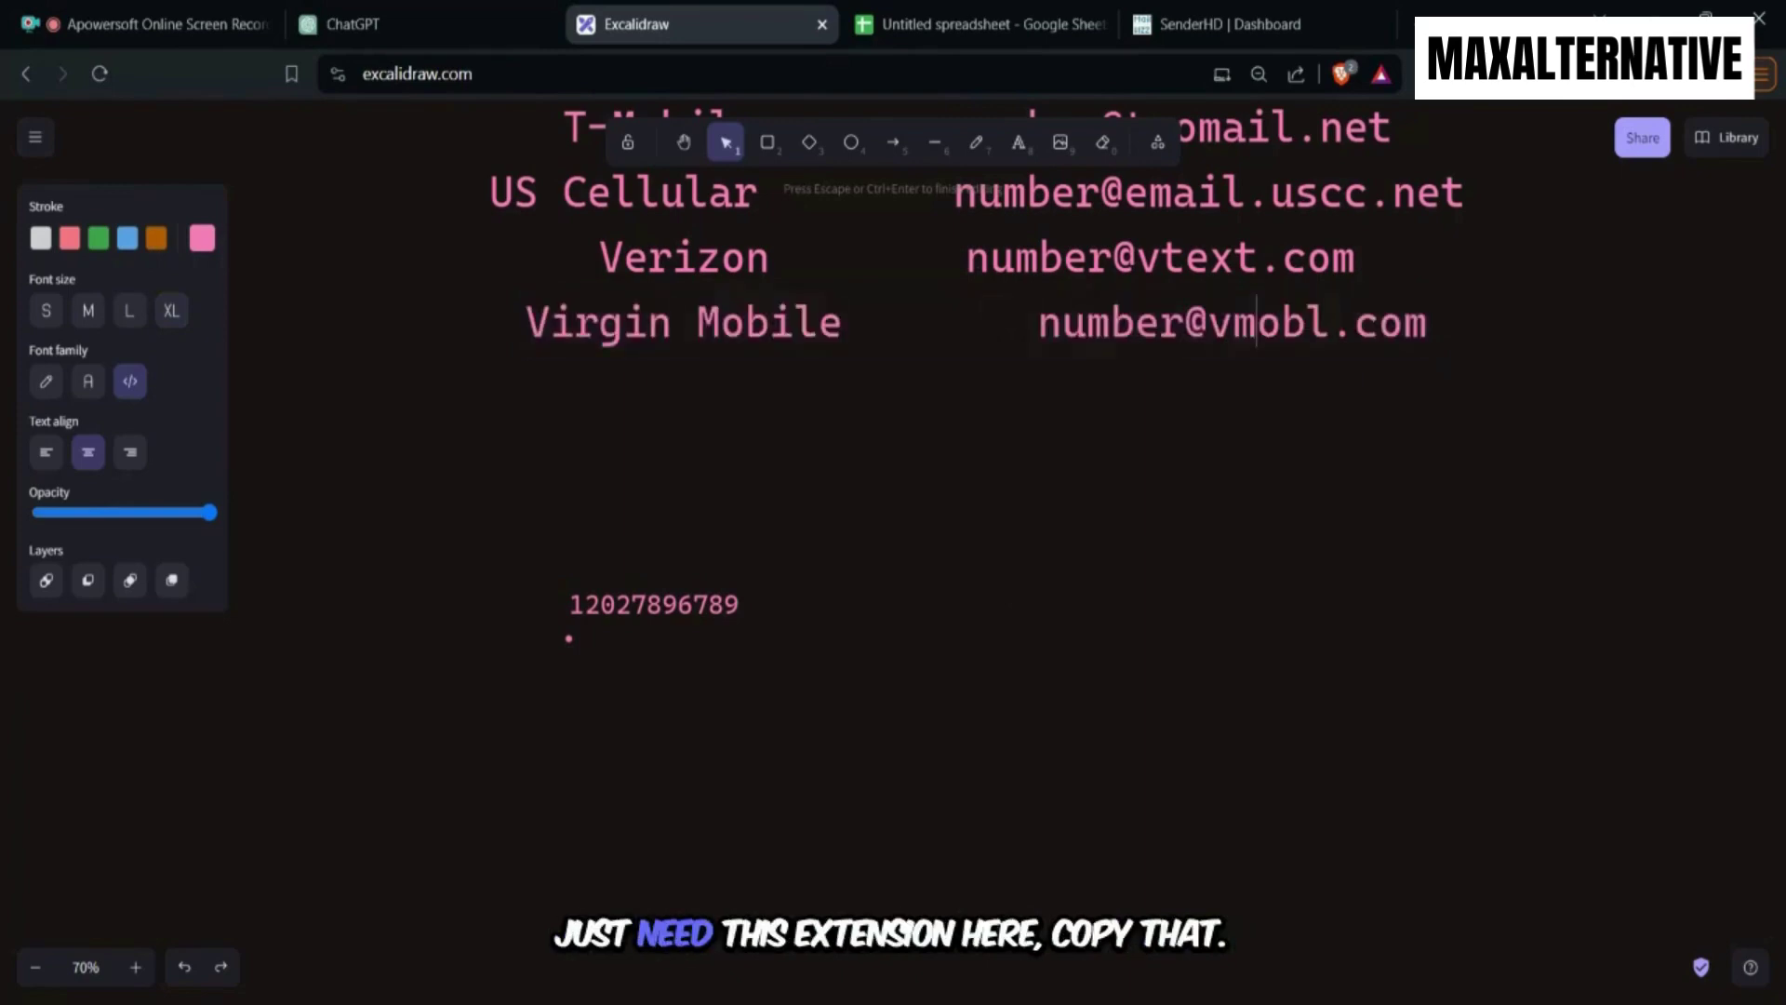
{"action": "left_click_drag", "start_coordinate": [1185, 321], "coordinate": [1402, 321]}
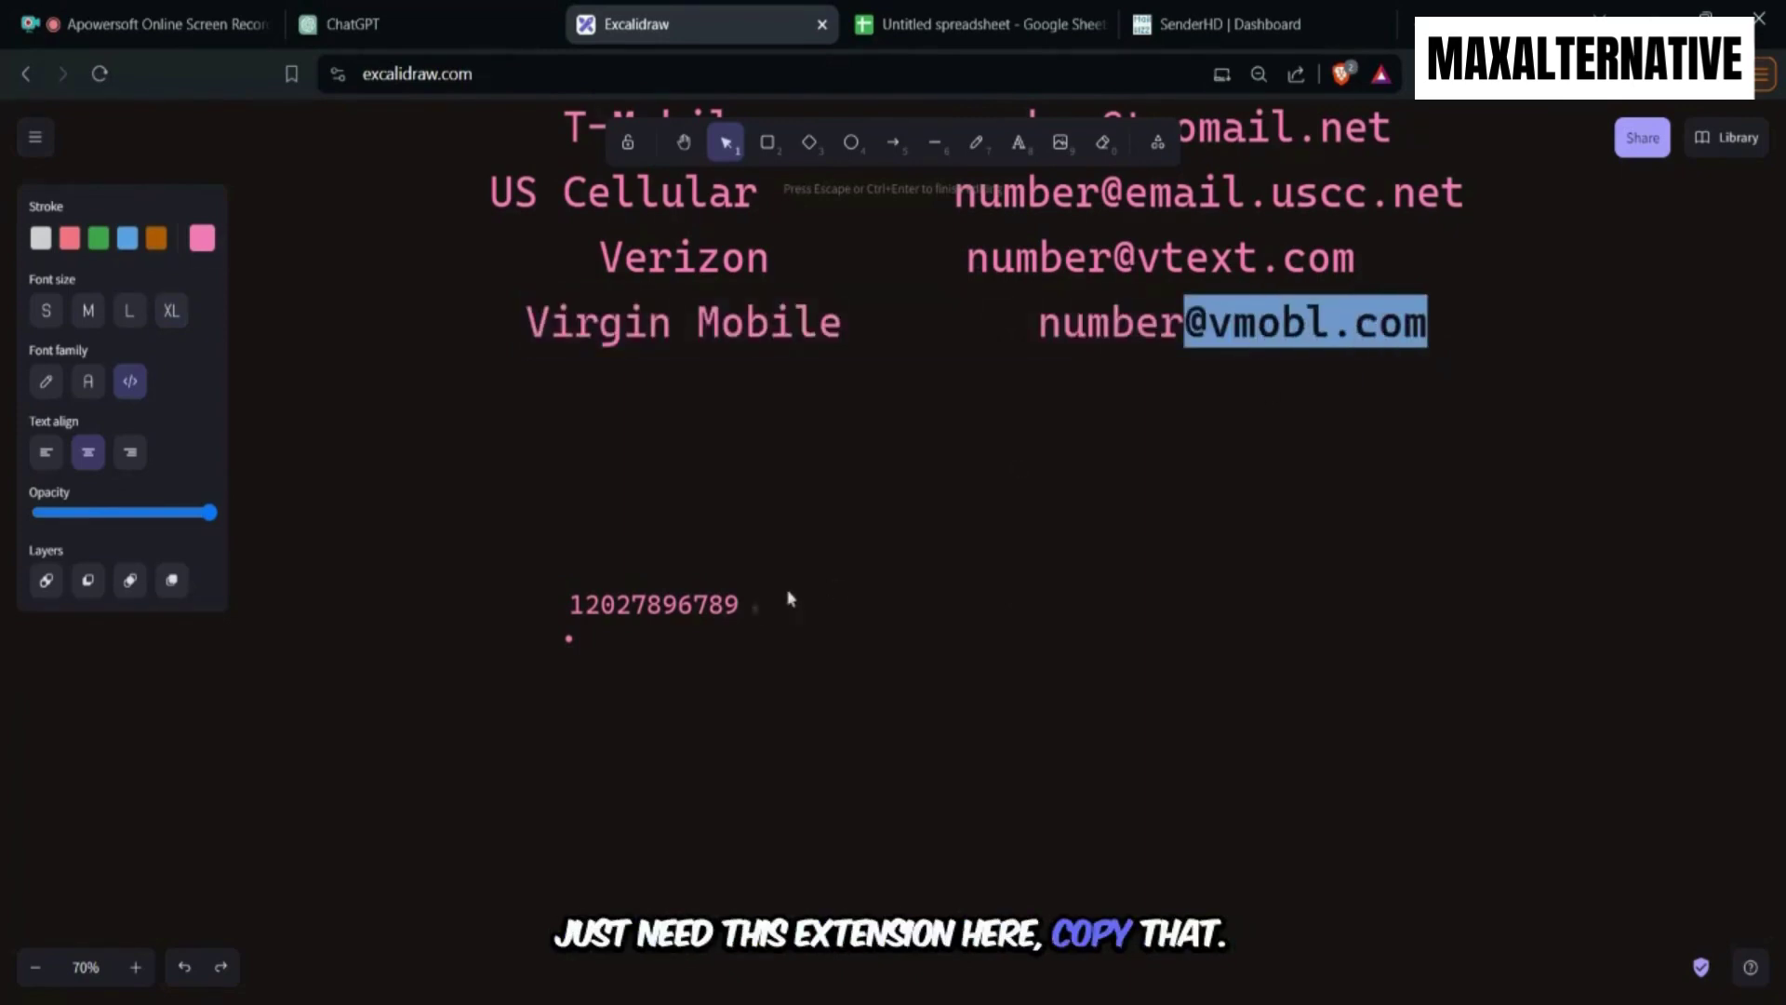
{"action": "double_click", "coordinate": [739, 606]}
{"action": "left_click", "coordinate": [746, 607]}
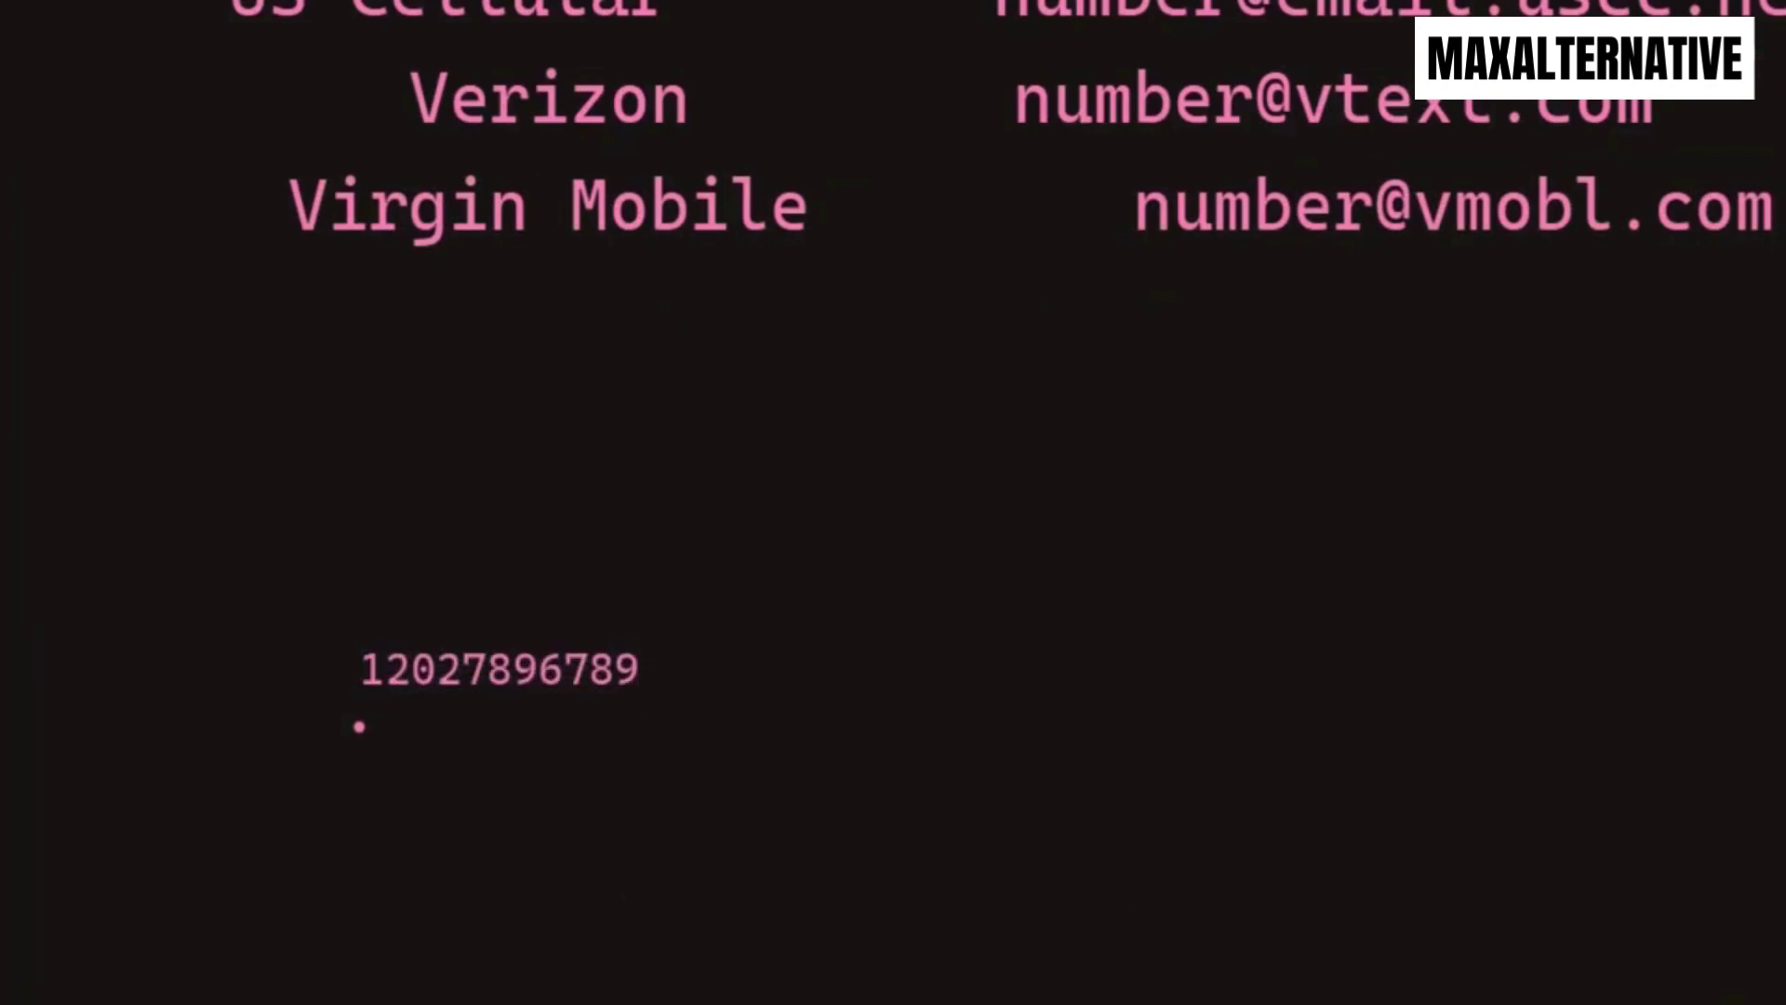
{"action": "type", "text": "@vmobl.com"}
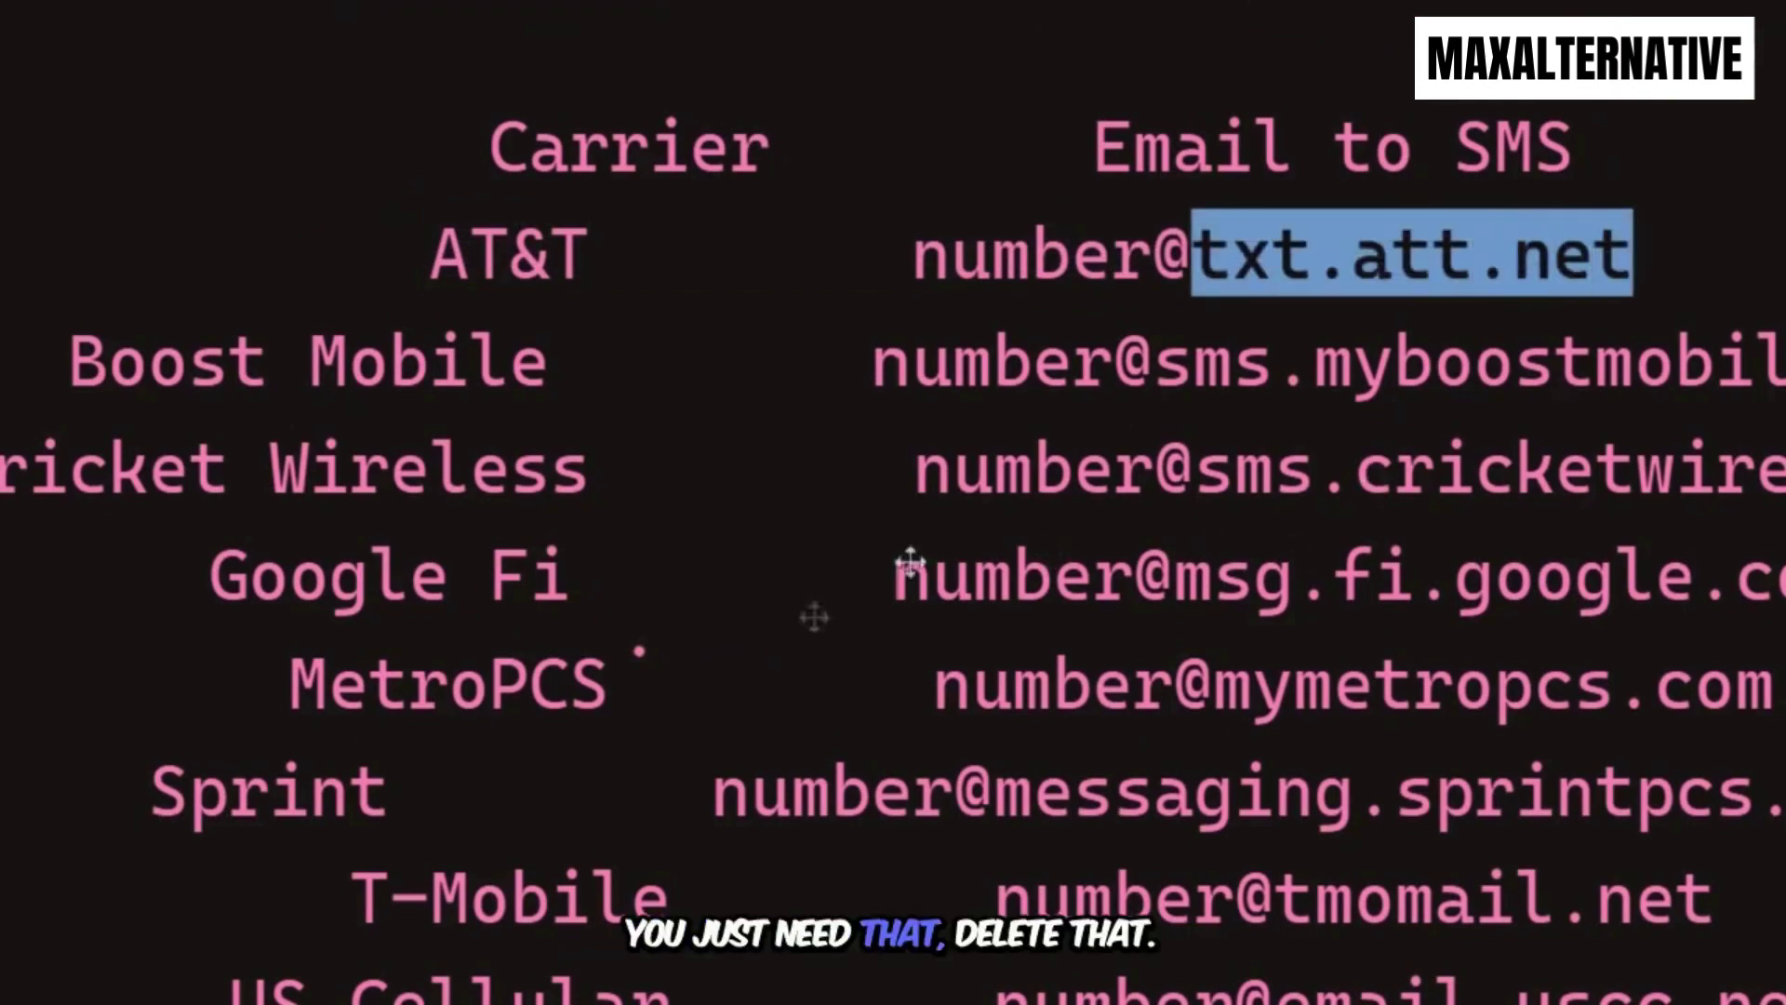
Replace the vmobl.com domain with txt.att.net and select the full address for copying.
{"action": "left_click", "coordinate": [702, 851]}
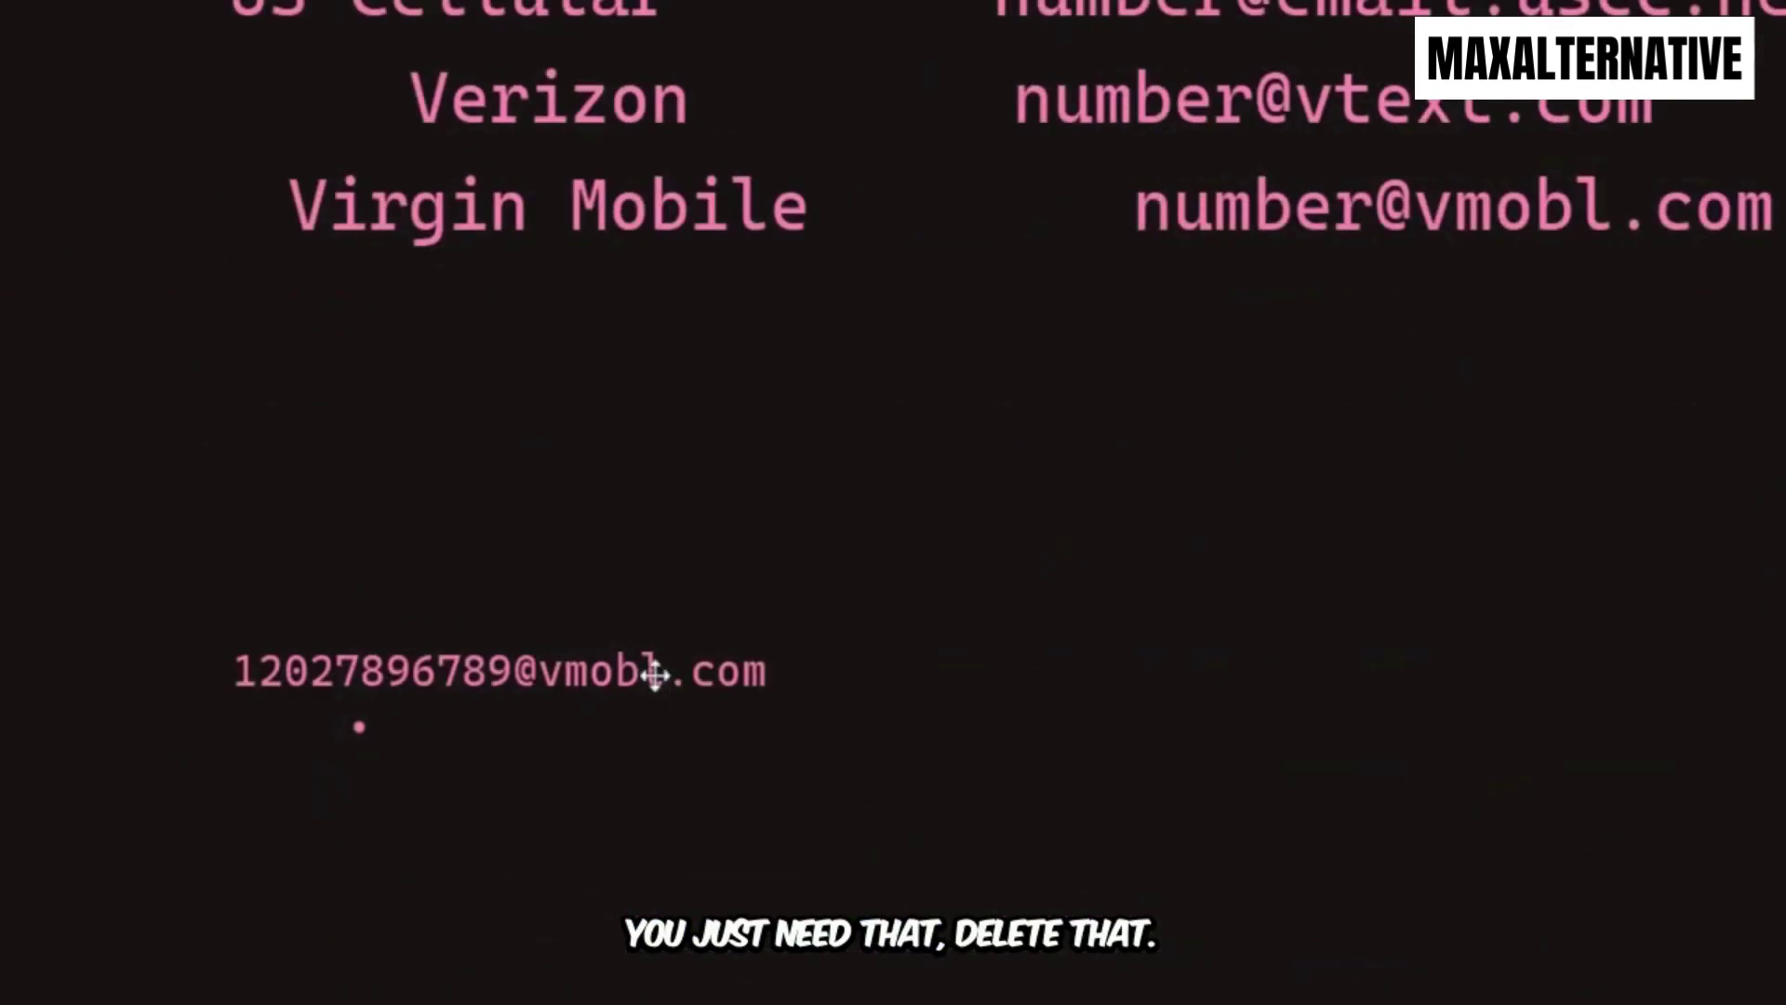
{"action": "key", "text": "ctrl+a"}
{"action": "left_click_drag", "start_coordinate": [538, 670], "coordinate": [743, 670]}
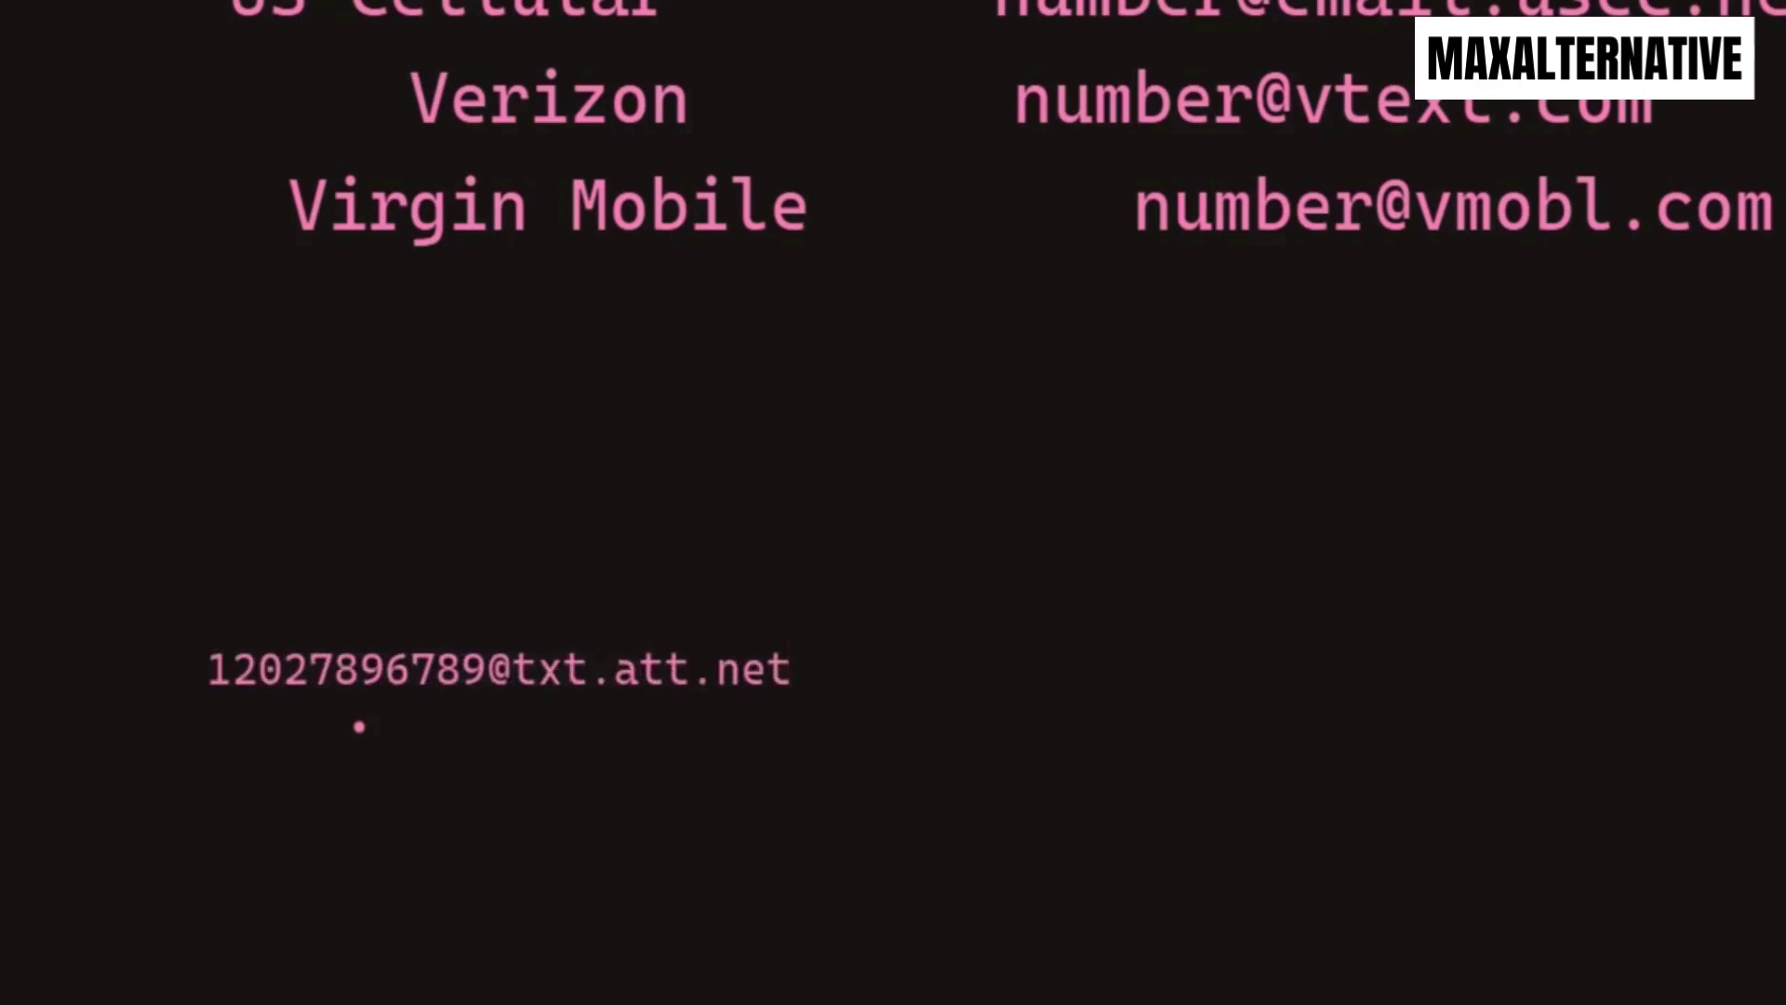
{"action": "key", "text": "ctrl+a"}
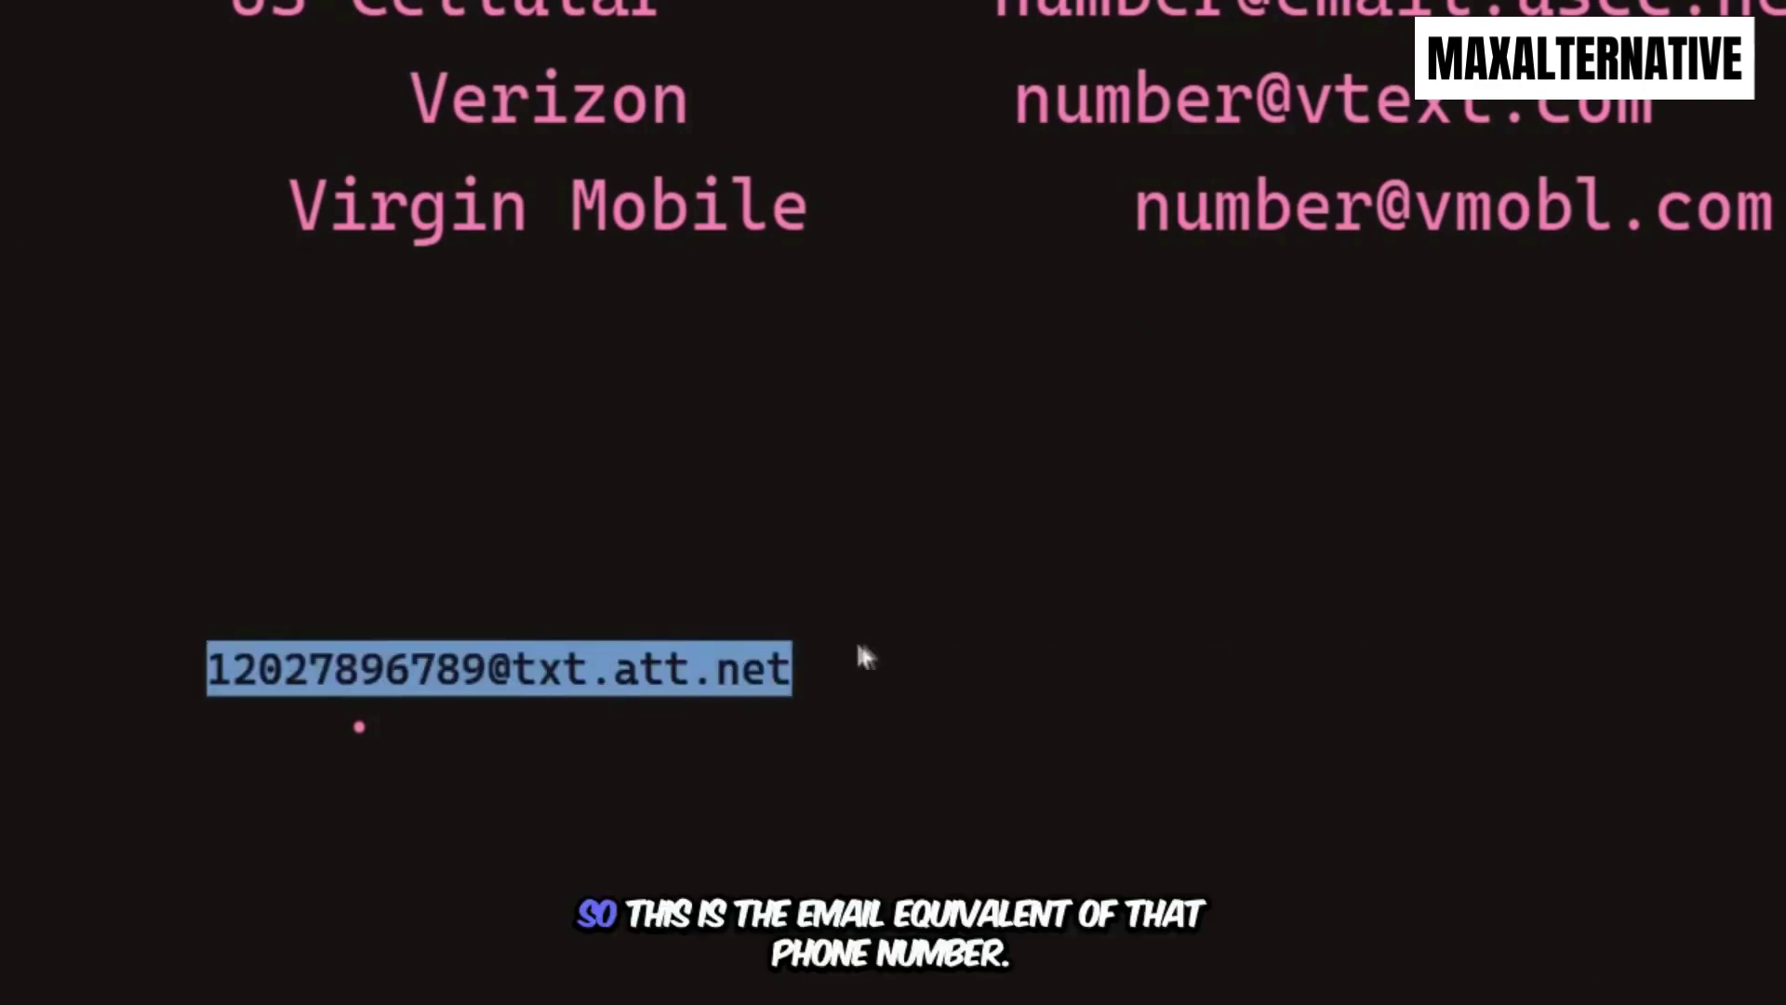
{"action": "left_click", "coordinate": [741, 670]}
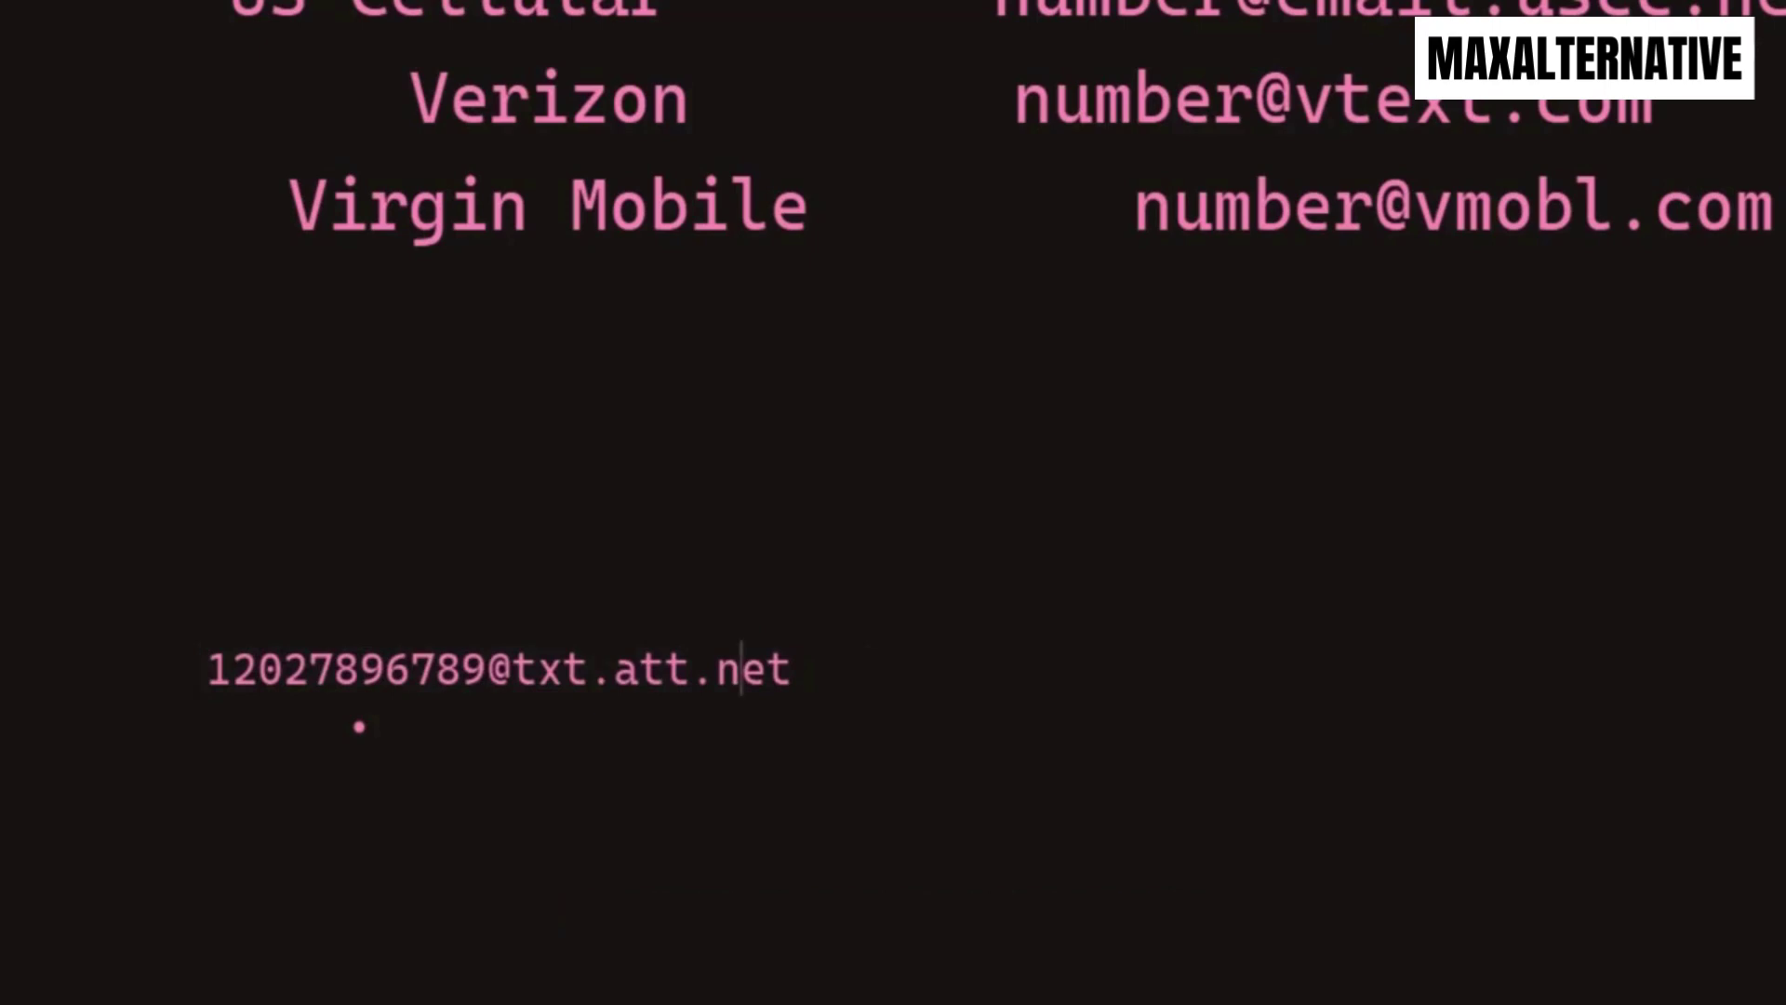
{"action": "key", "text": "ctrl+a"}
{"action": "key", "text": "ctrl+c"}
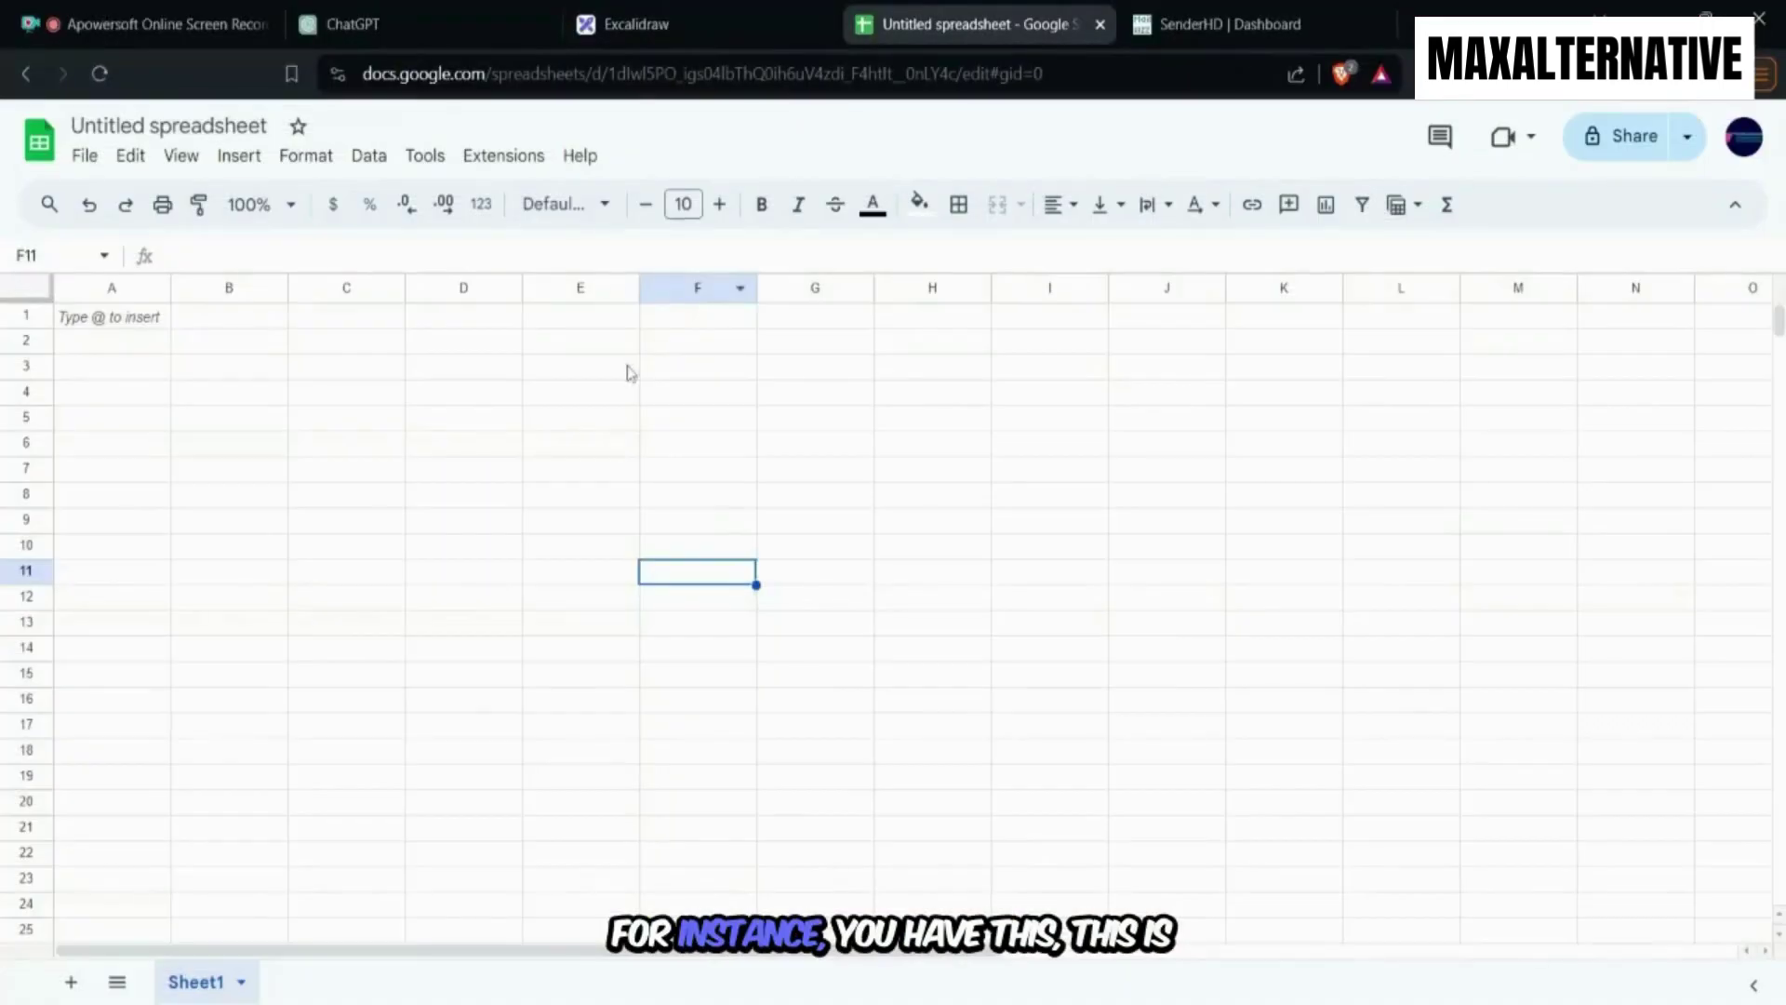
Paste the converted AT&T gateway address into cell B2.
{"action": "left_click", "coordinate": [628, 373]}
{"action": "left_click", "coordinate": [232, 342]}
{"action": "key", "text": "ctrl+v"}
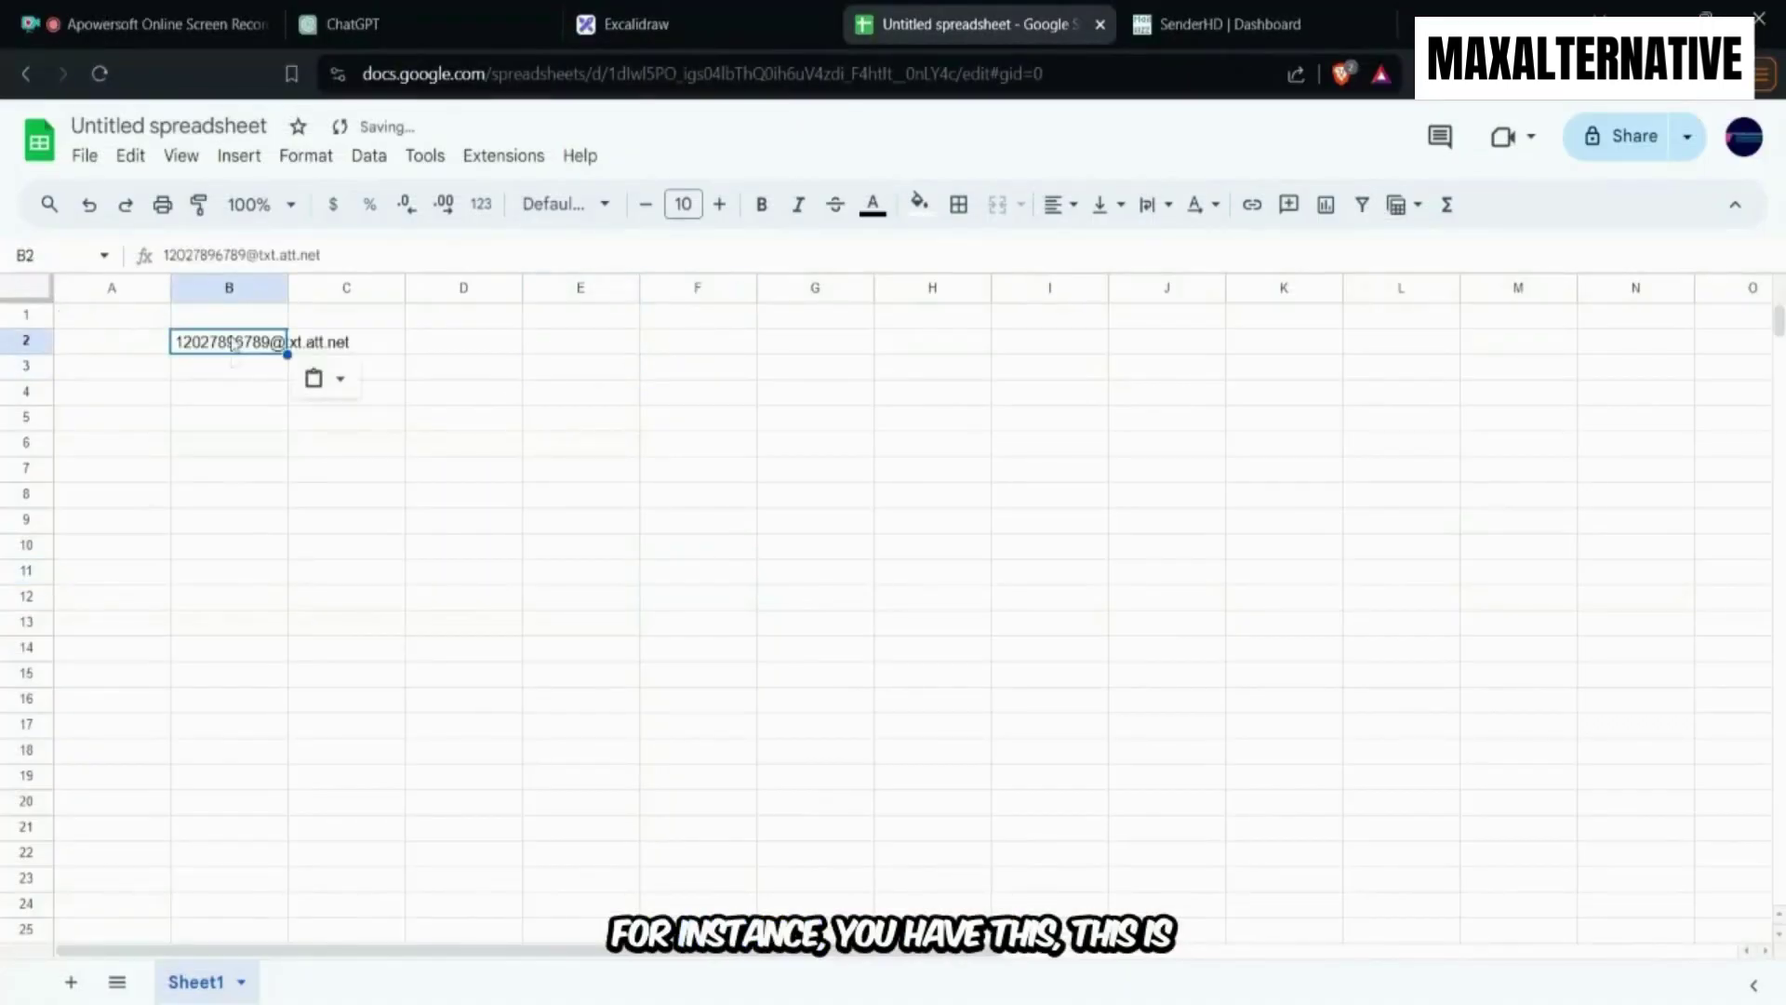
{"action": "left_click", "coordinate": [396, 551]}
Add Email and Firstname headers in B1 and A1, enter a first name in A2, and widen column B.
{"action": "left_click", "coordinate": [236, 317]}
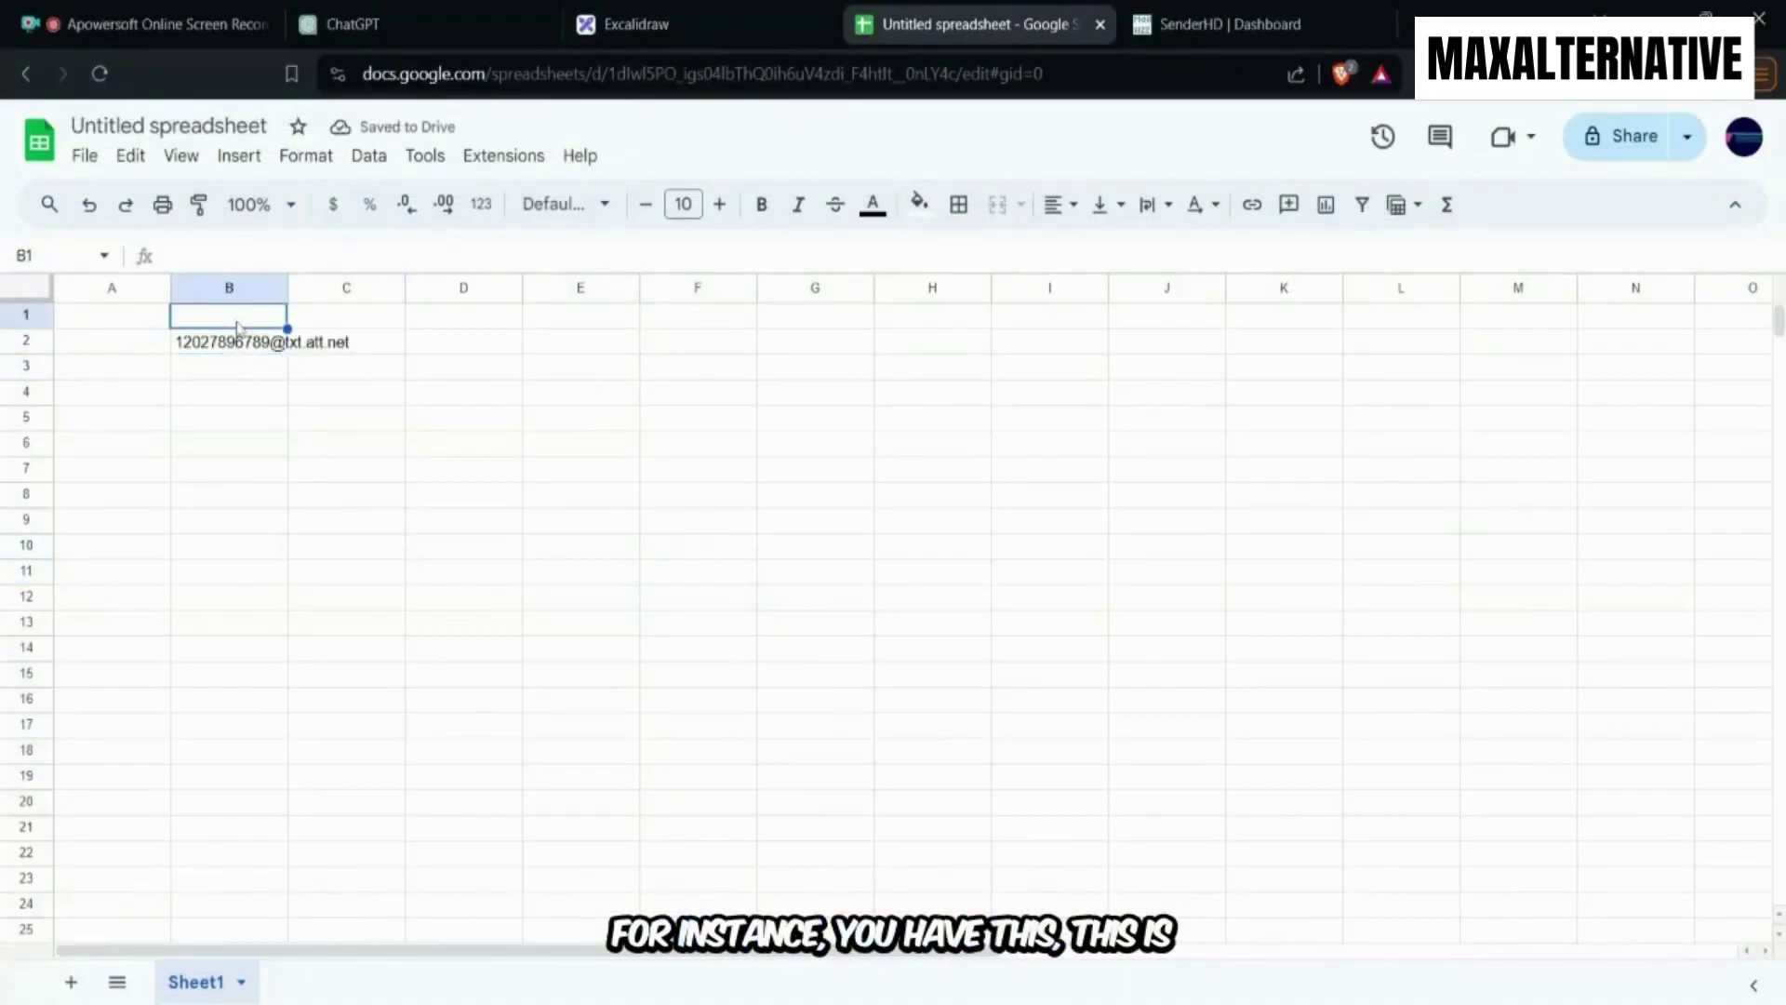
{"action": "type", "text": "Email"}
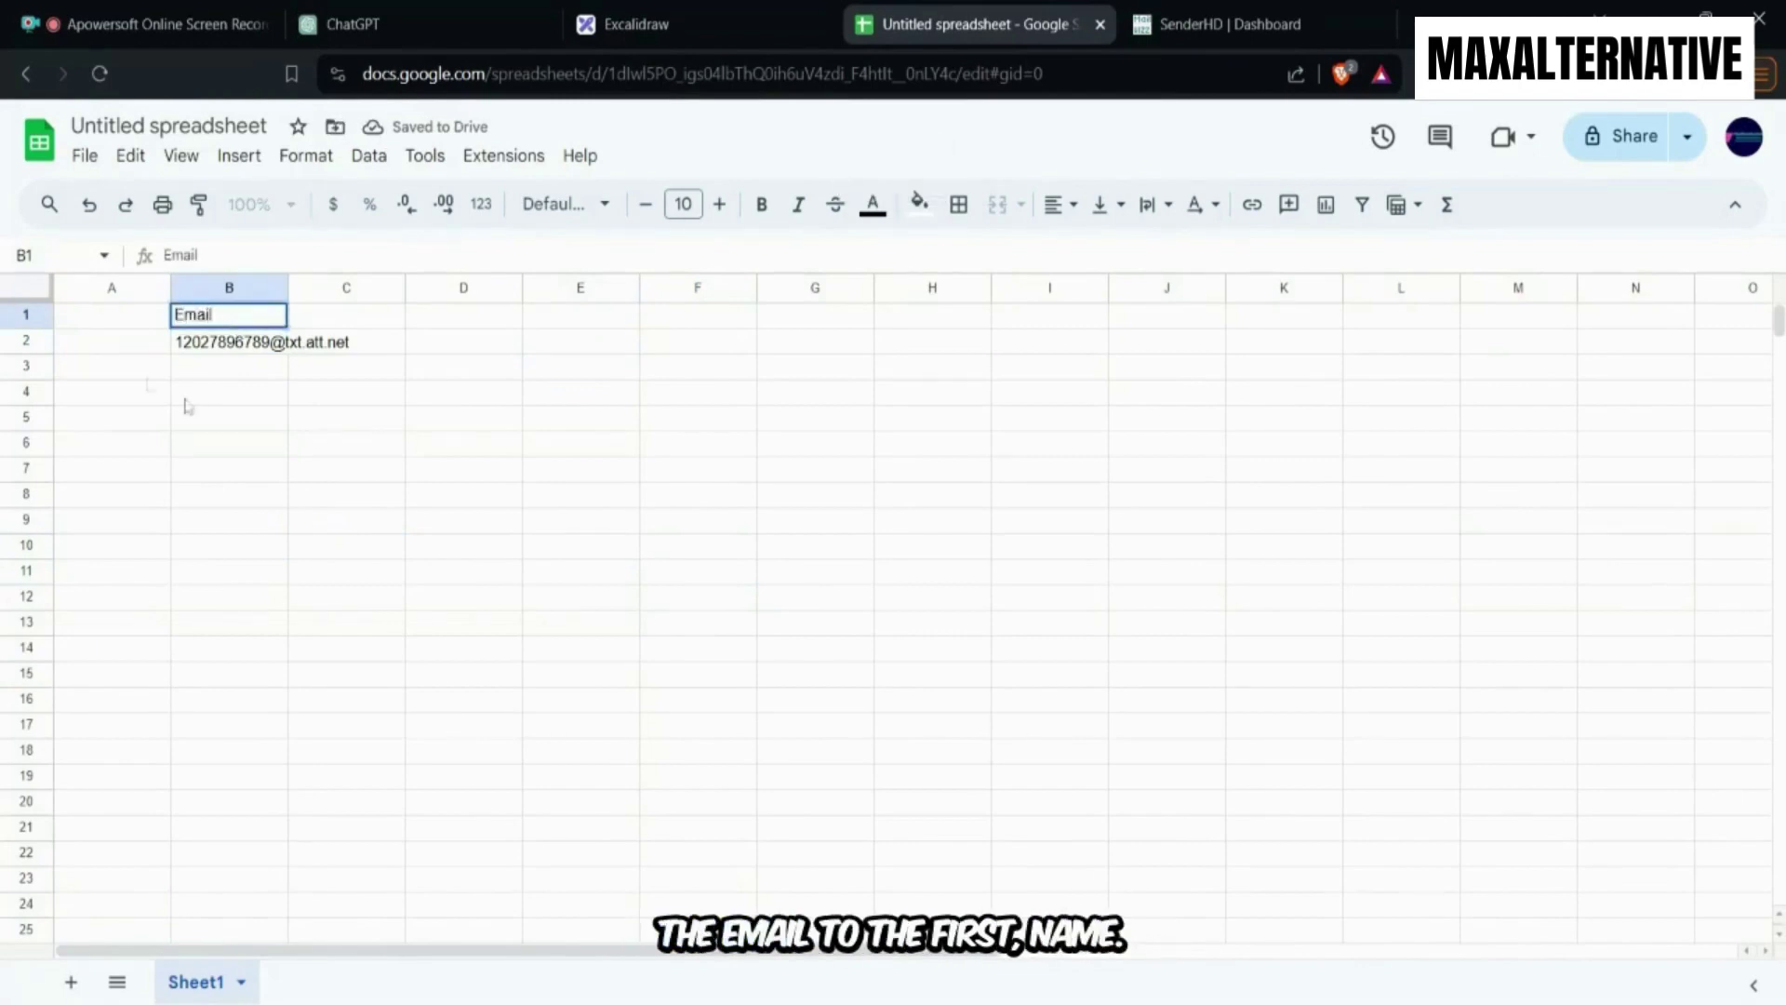
{"action": "left_click", "coordinate": [96, 325]}
{"action": "type", "text": "Firms"}
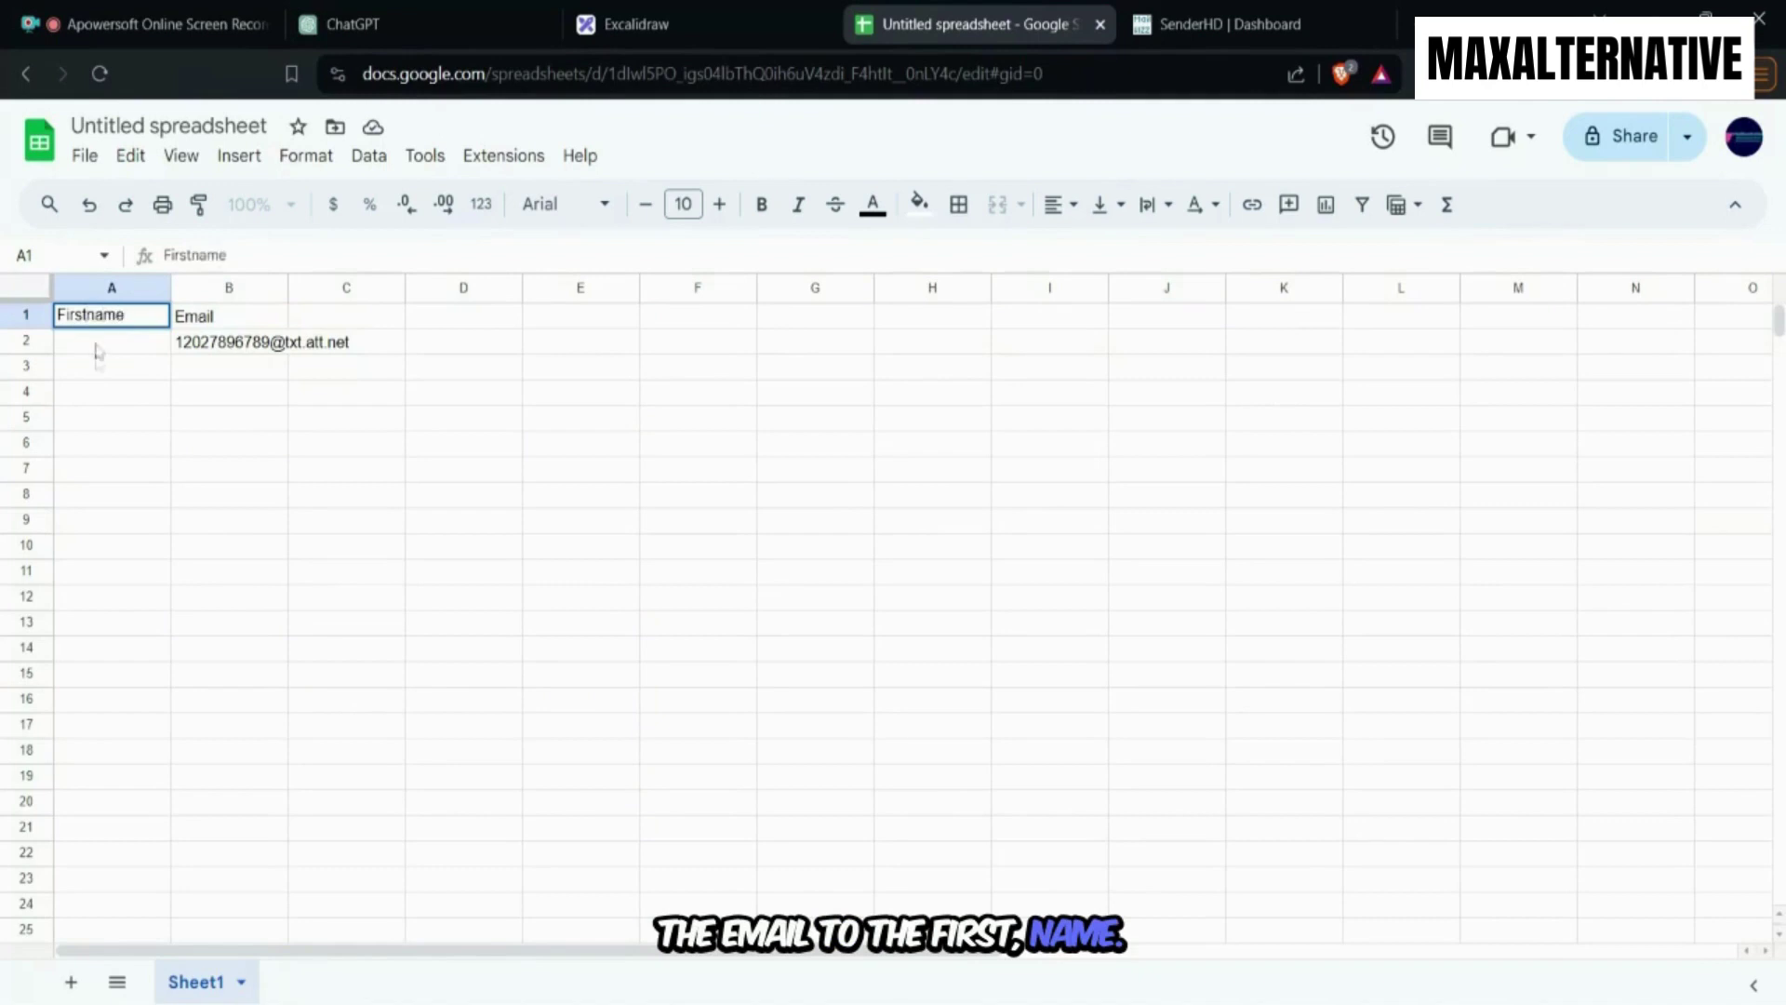
{"action": "key", "text": "Return"}
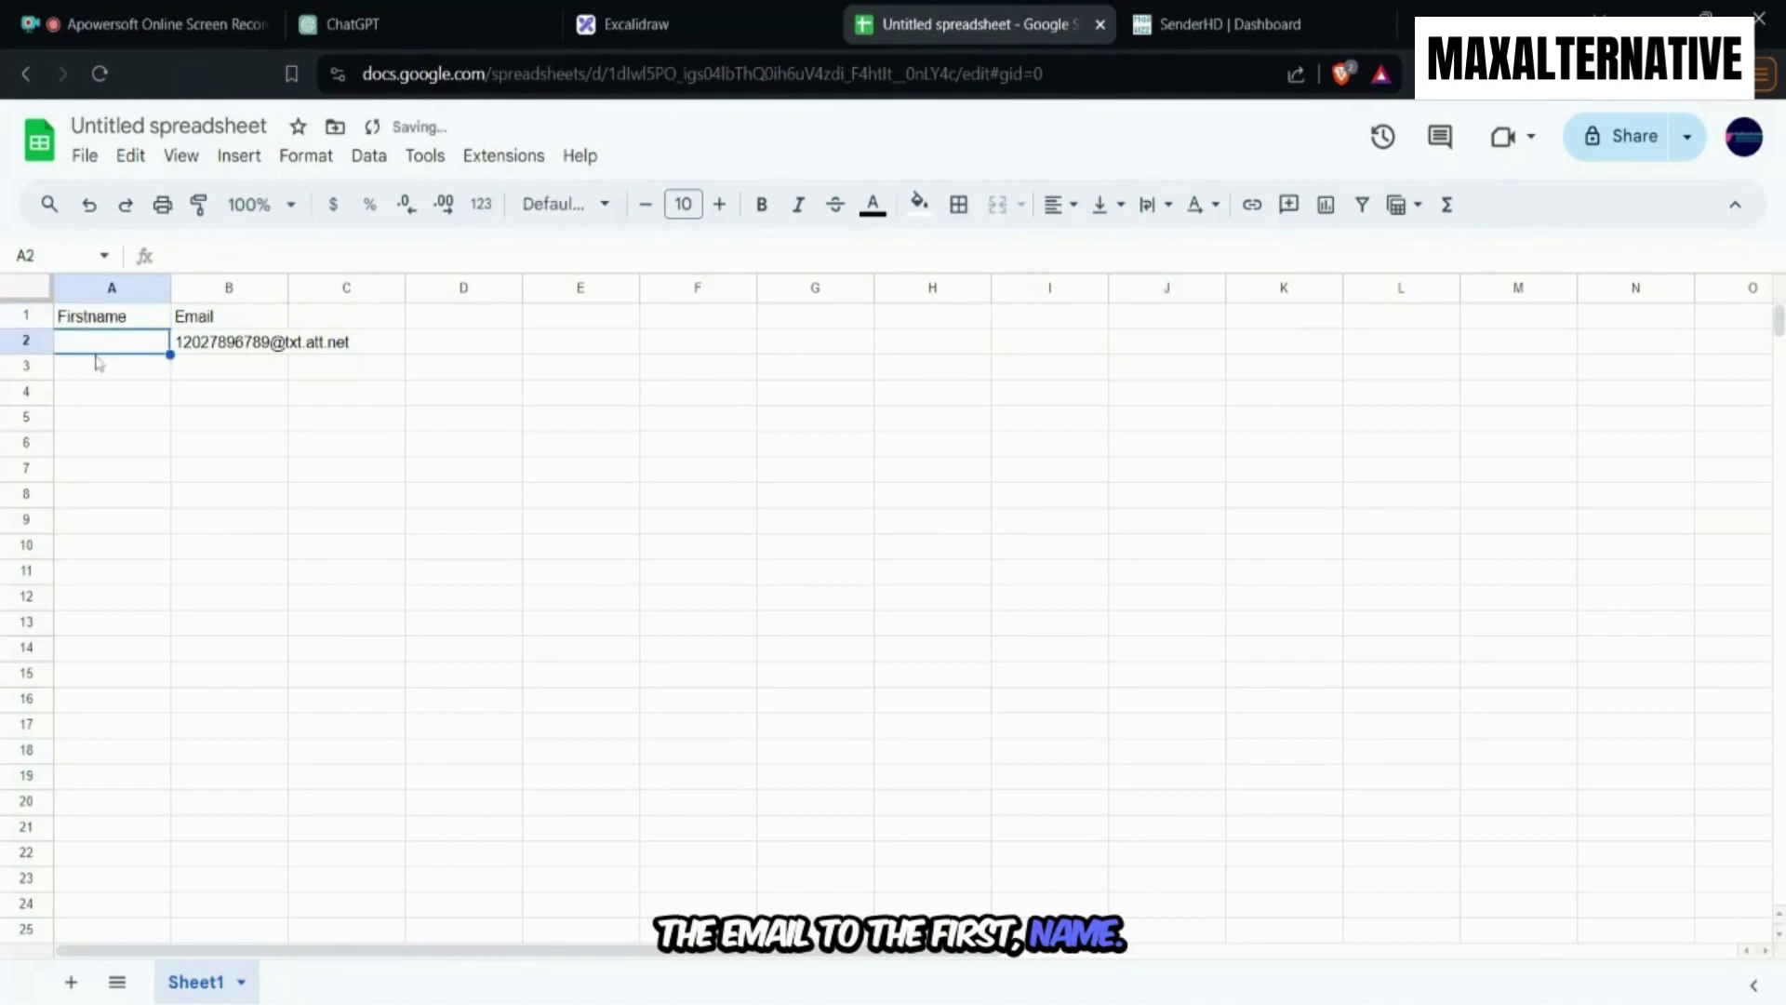
{"action": "type", "text": "Max"}
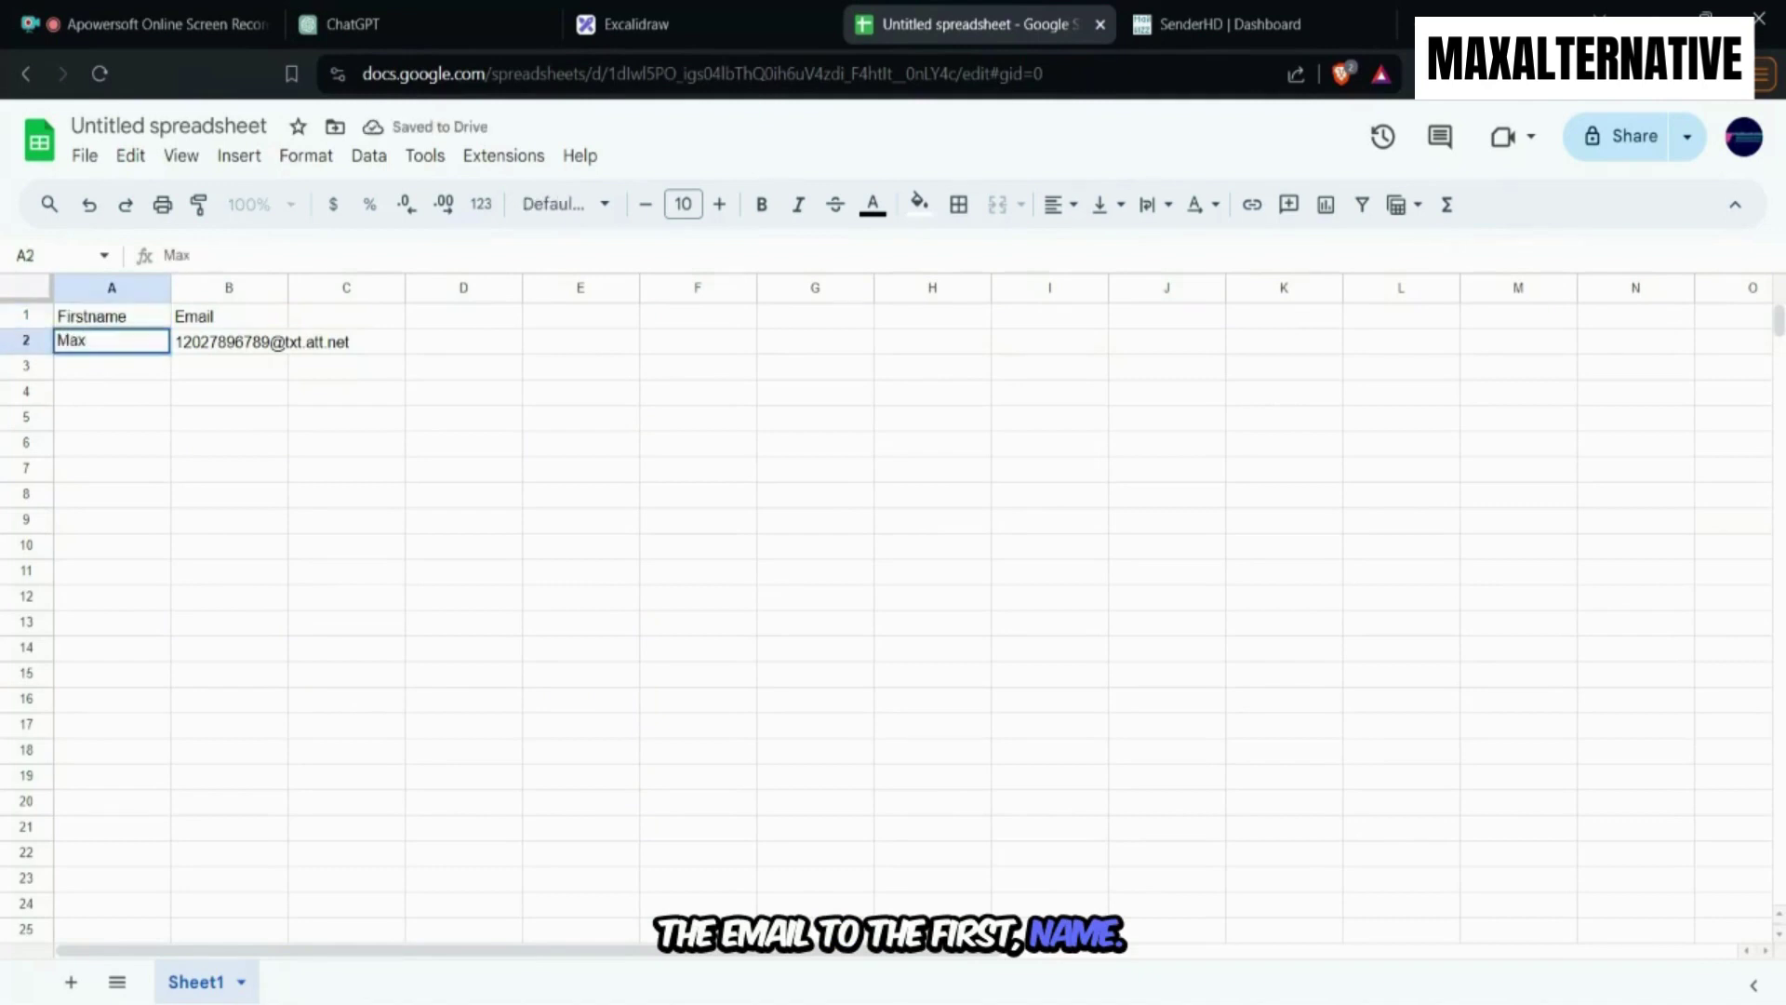
{"action": "left_click", "coordinate": [215, 455]}
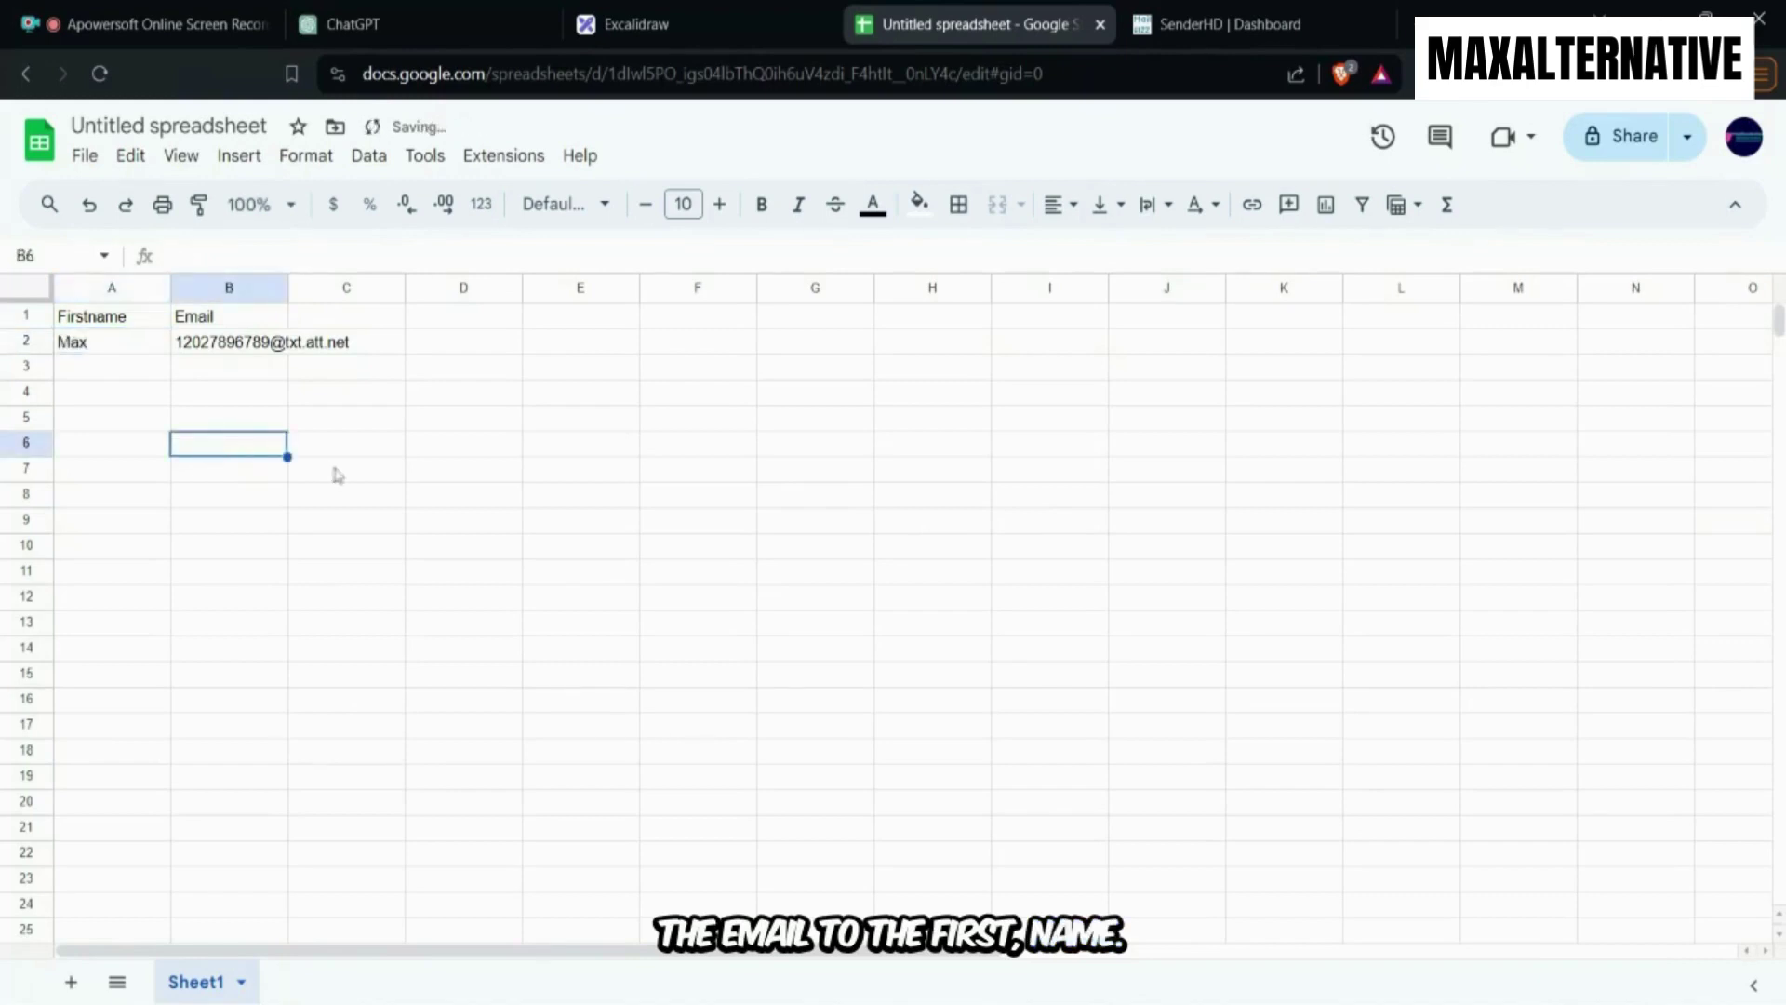
{"action": "left_click_drag", "start_coordinate": [287, 287], "coordinate": [381, 288]}
{"action": "left_click", "coordinate": [425, 426]}
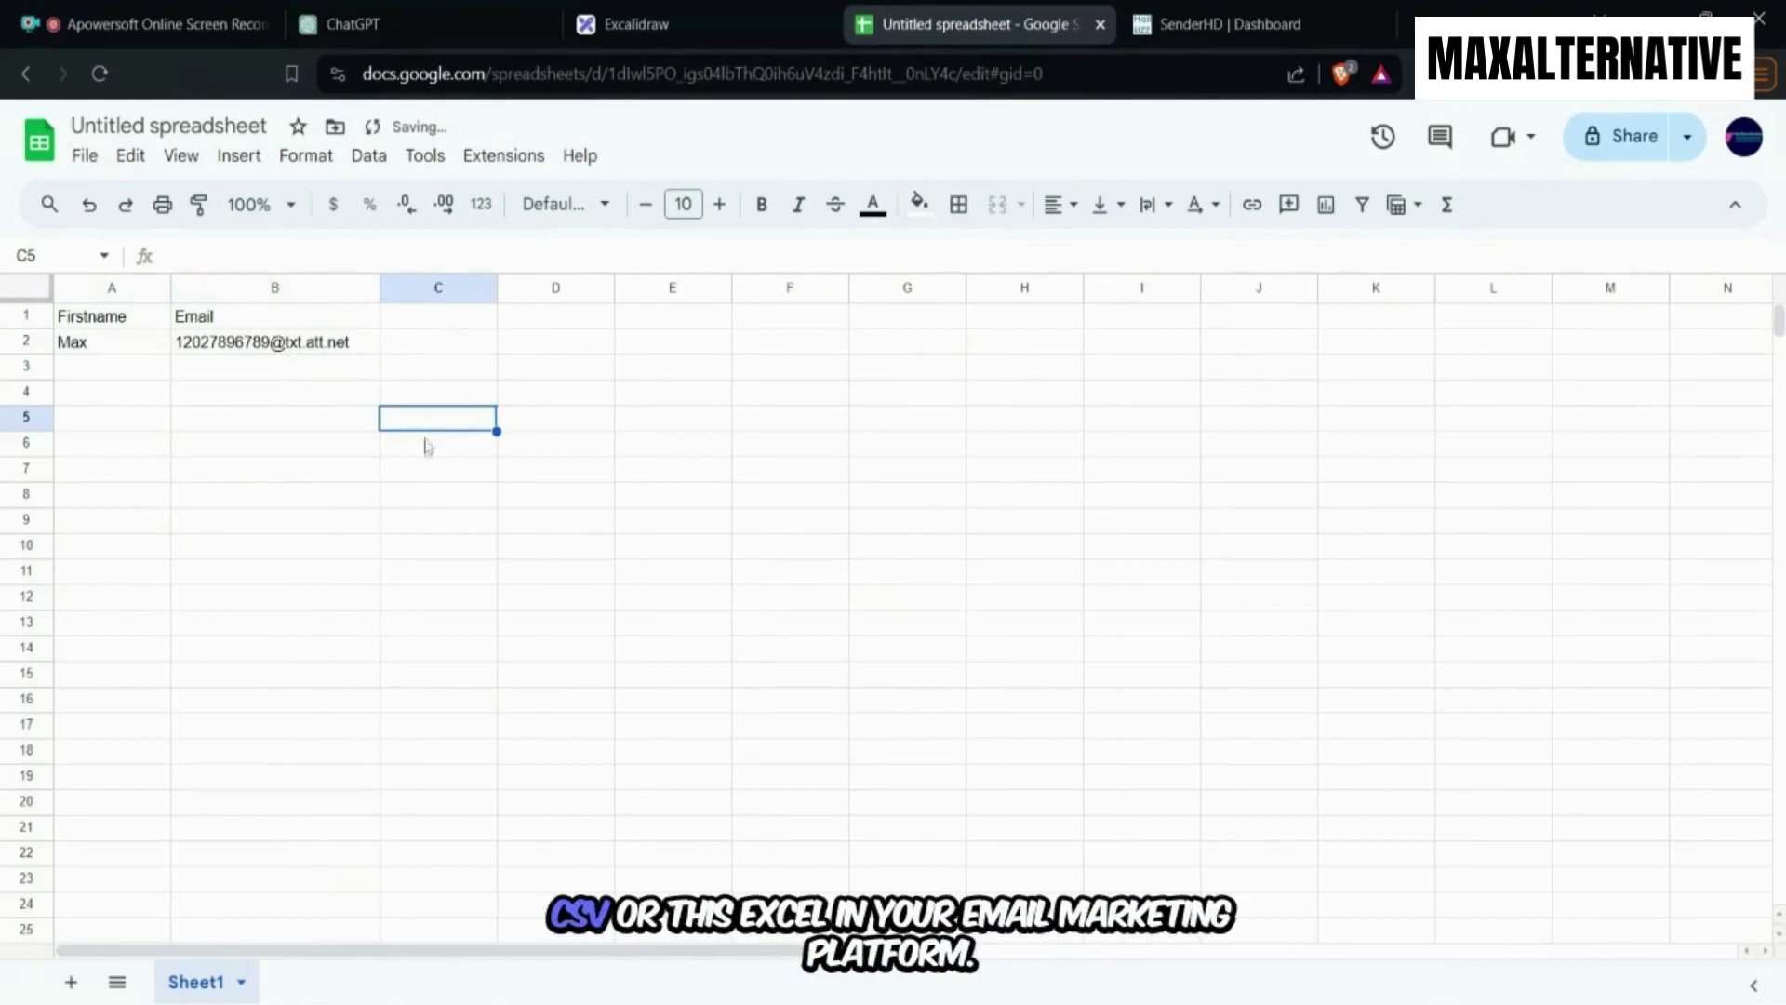
{"action": "left_click_drag", "start_coordinate": [410, 520], "coordinate": [376, 526]}
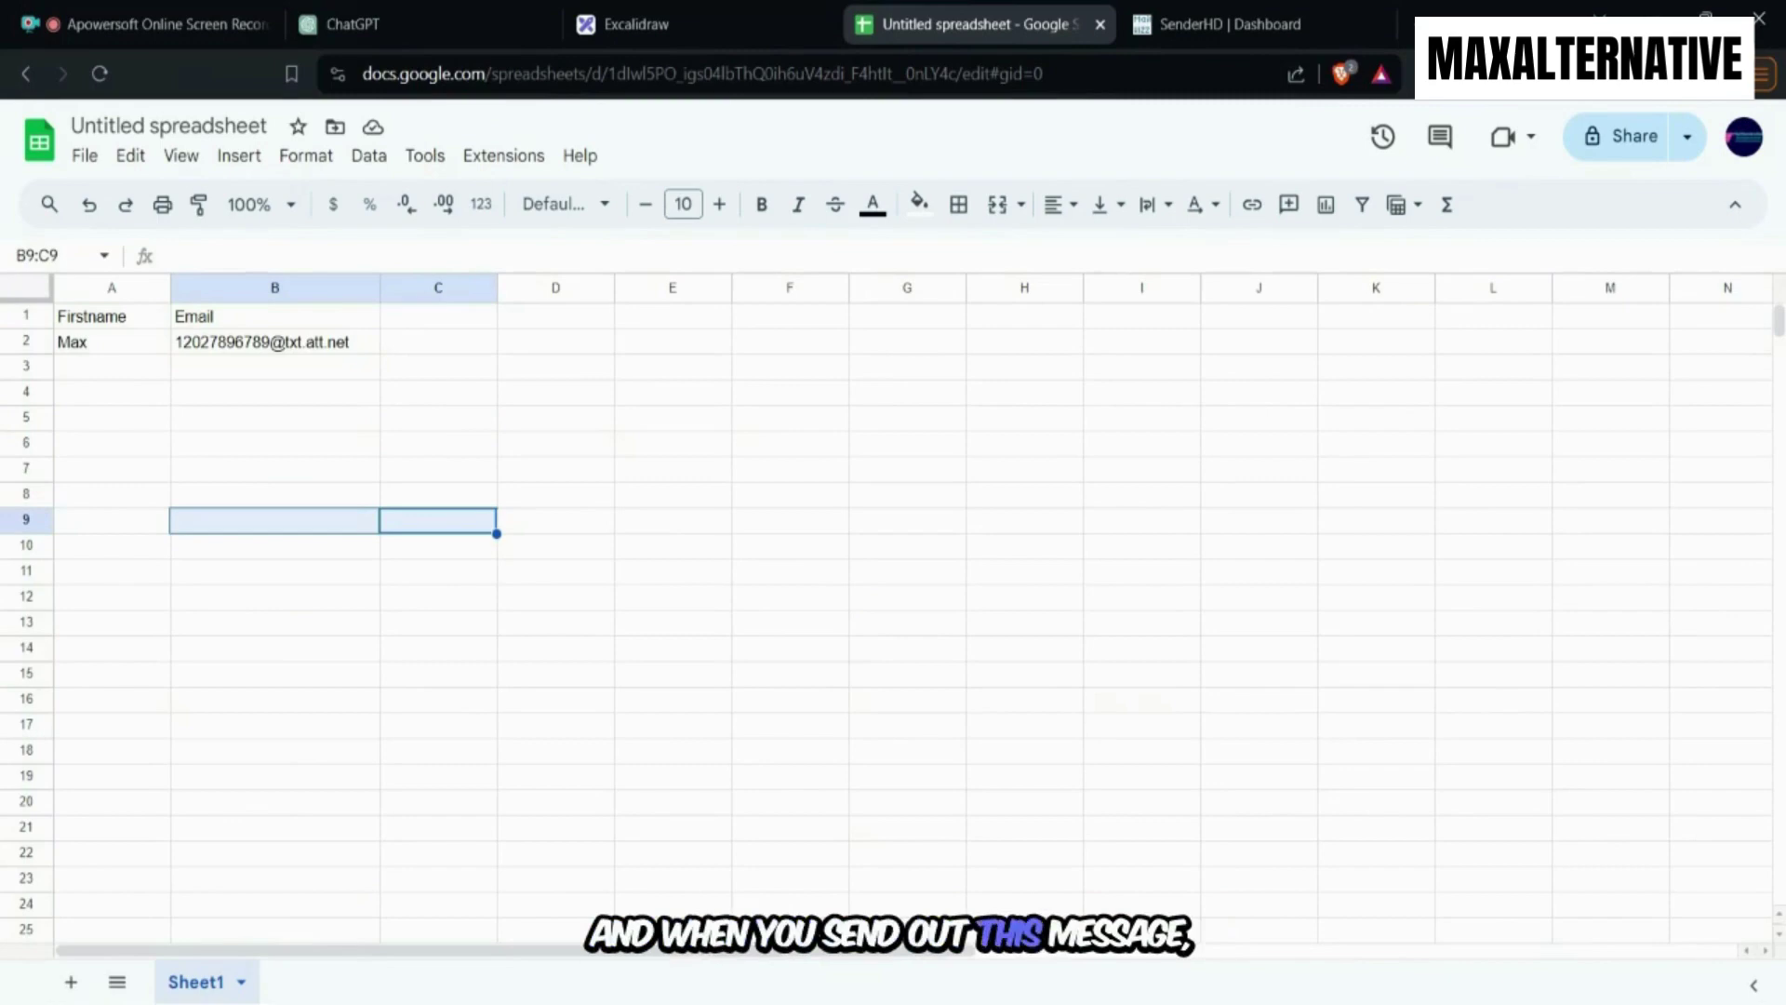
{"action": "left_click", "coordinate": [268, 447]}
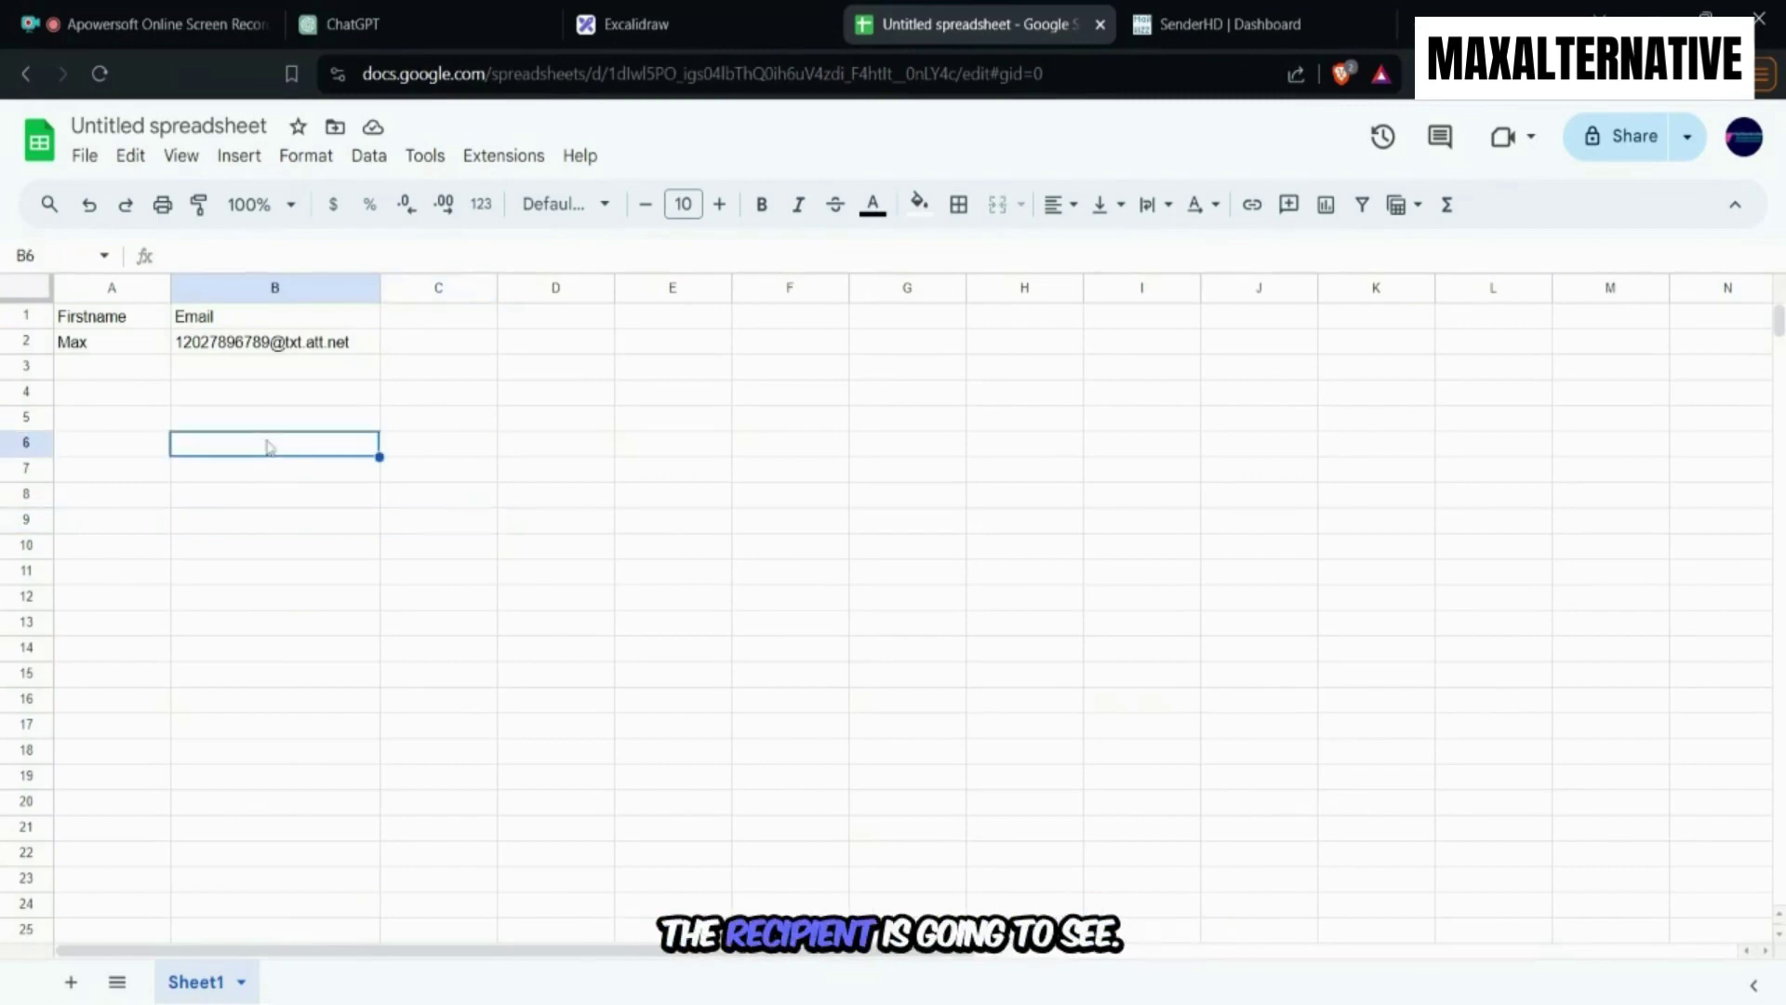
{"action": "left_click", "coordinate": [278, 367]}
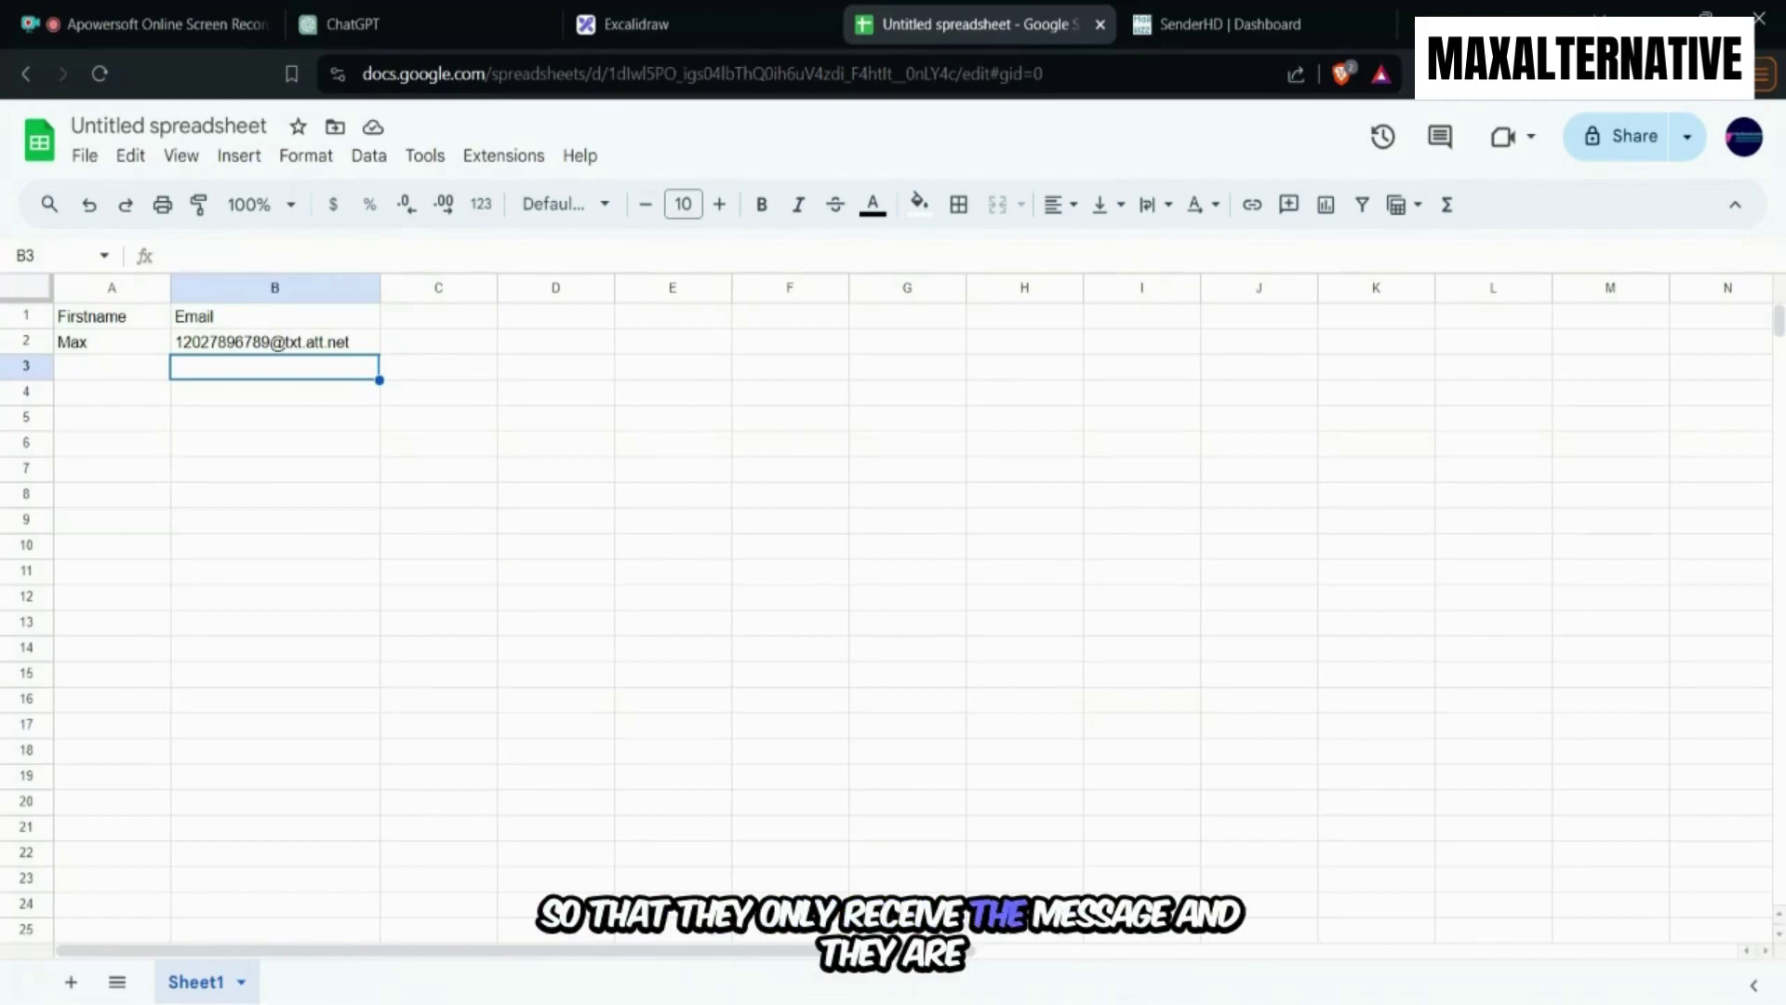
{"action": "left_click", "coordinate": [341, 344]}
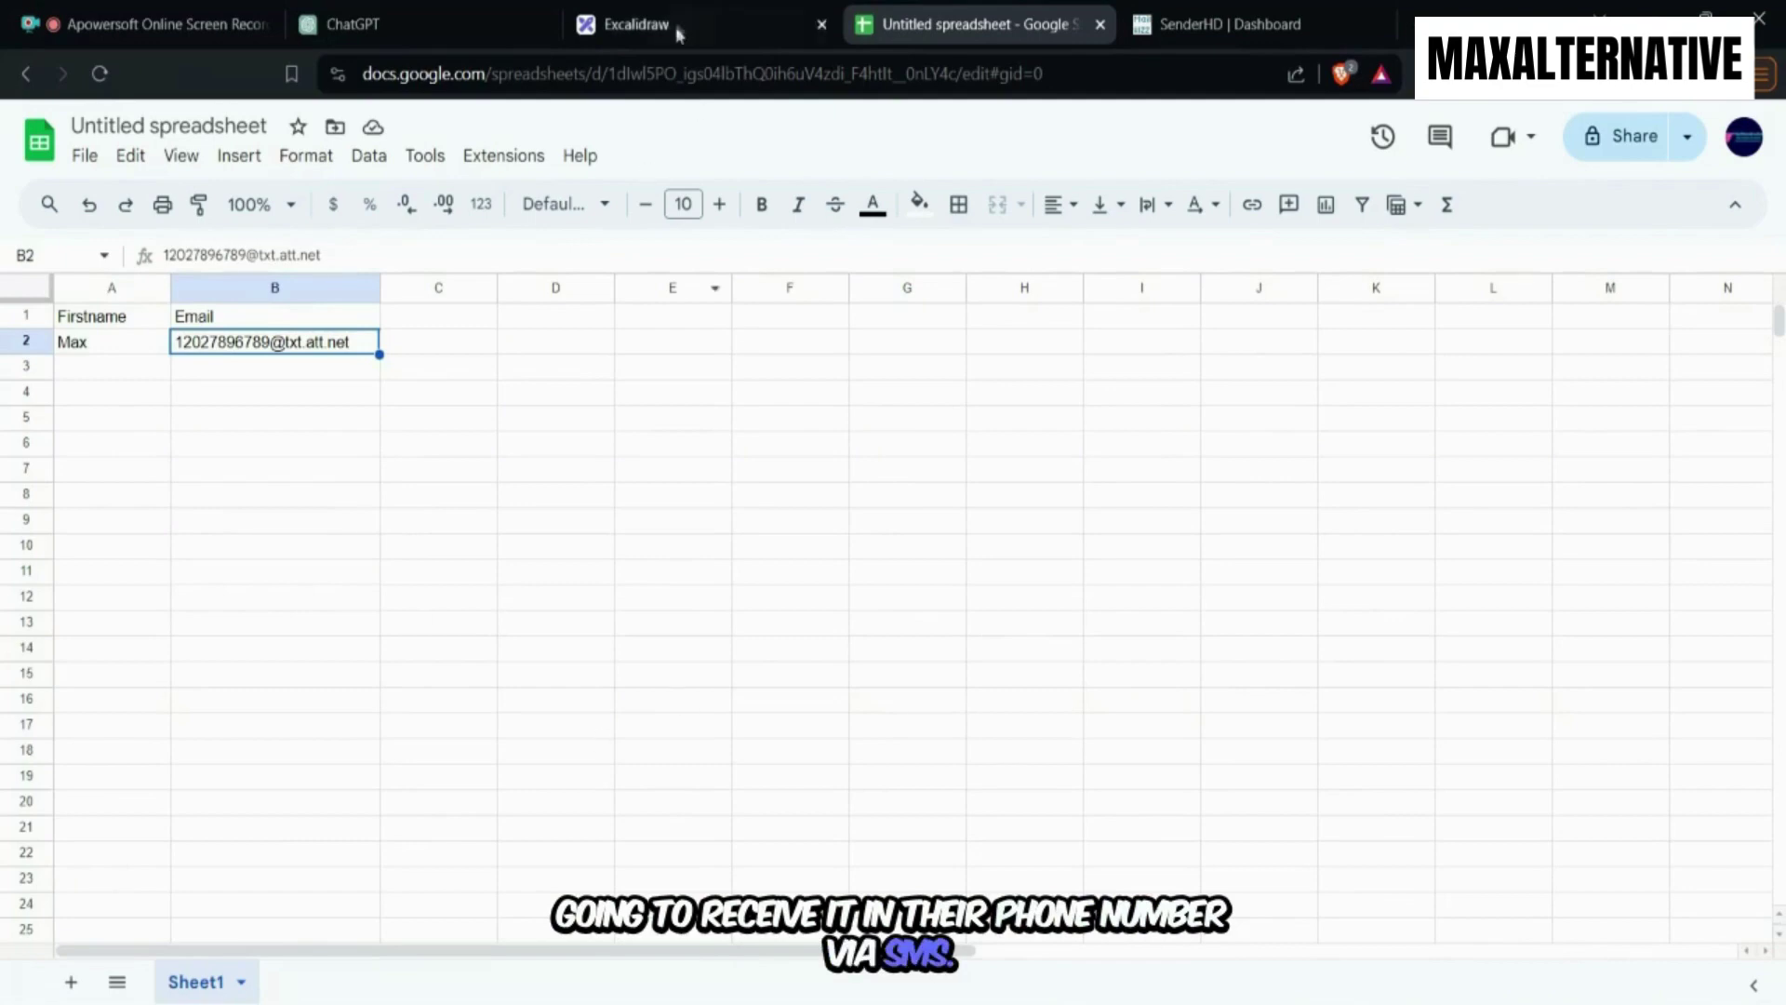
Return to Excalidraw and scroll up to the full carrier table.
{"action": "left_click", "coordinate": [636, 24]}
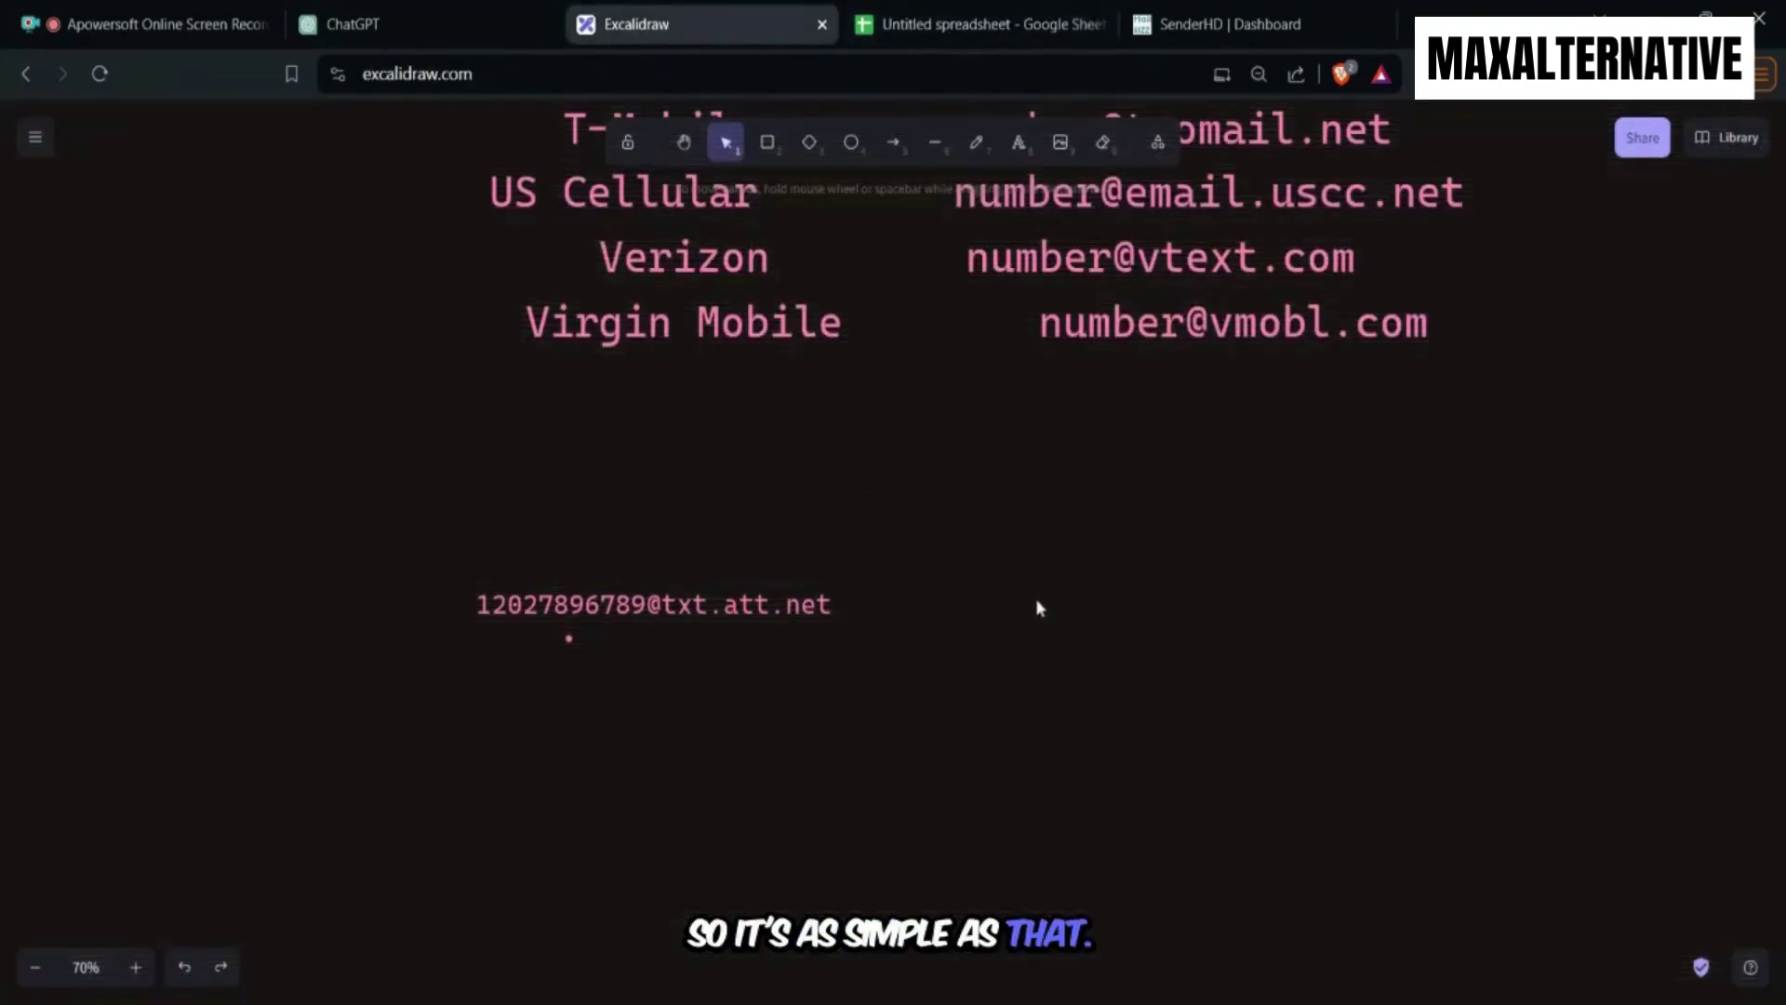
{"action": "scroll", "coordinate": [1032, 609], "scroll_direction": "up", "scroll_amount": 3}
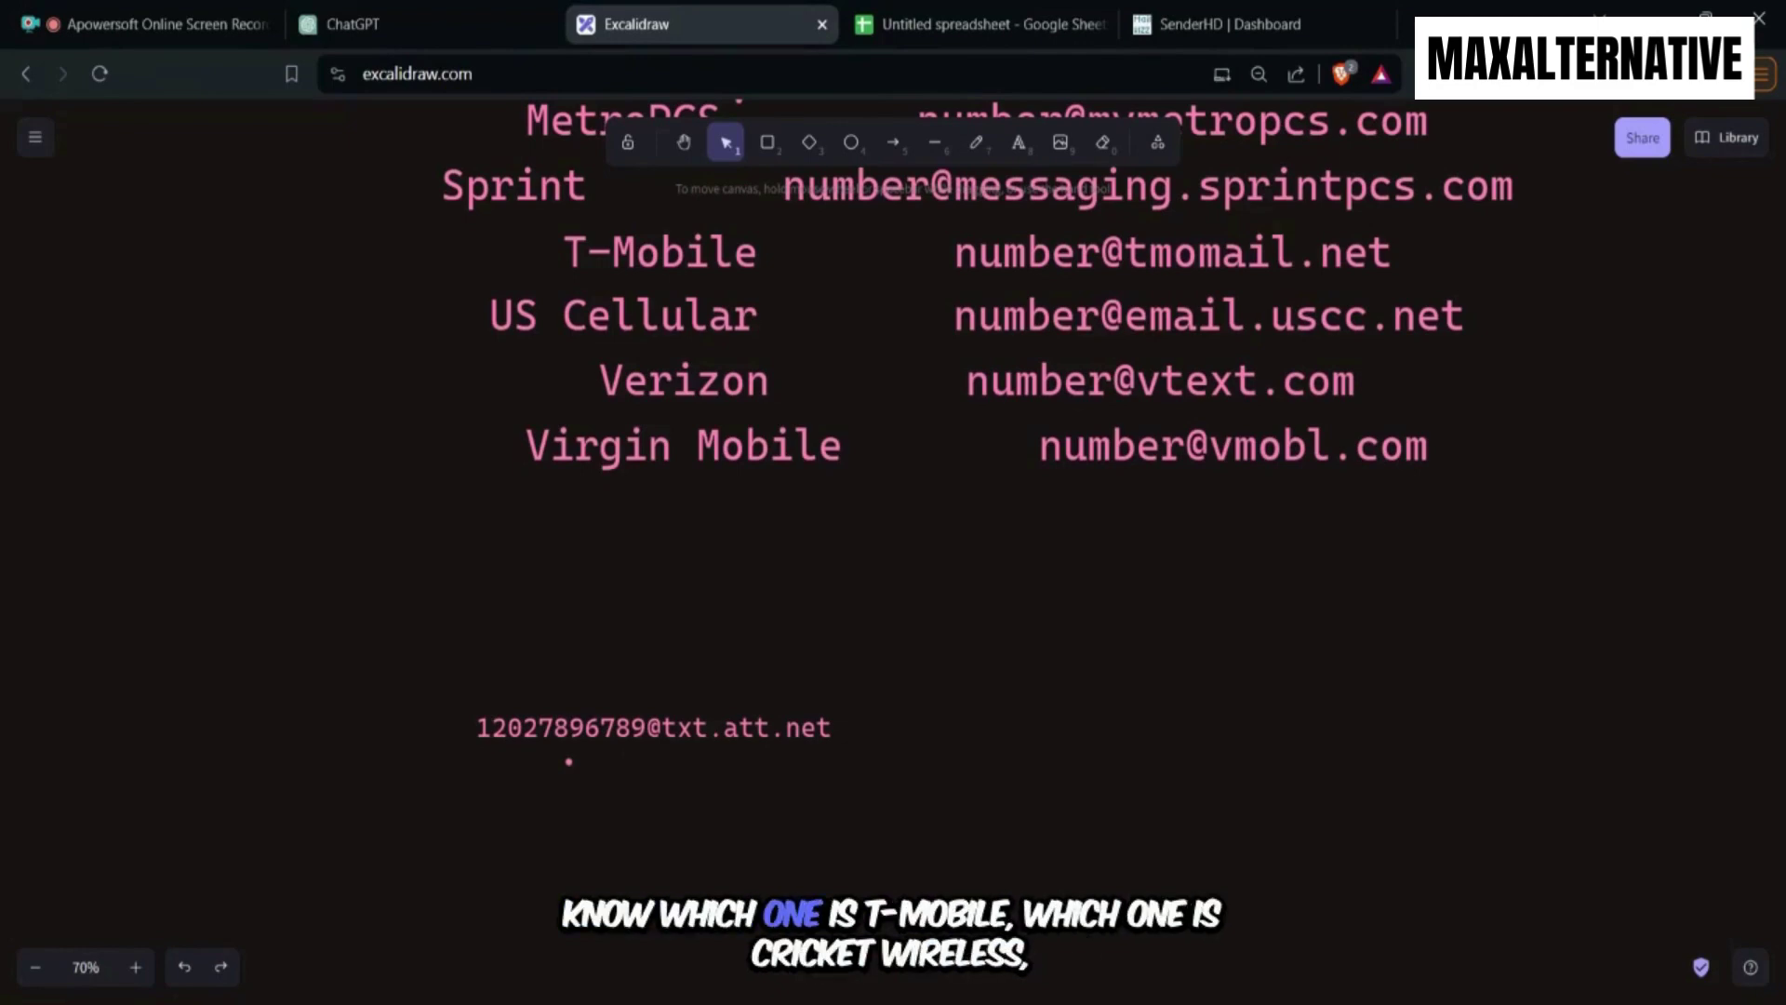
{"action": "scroll", "coordinate": [1019, 635], "scroll_direction": "up", "scroll_amount": 3}
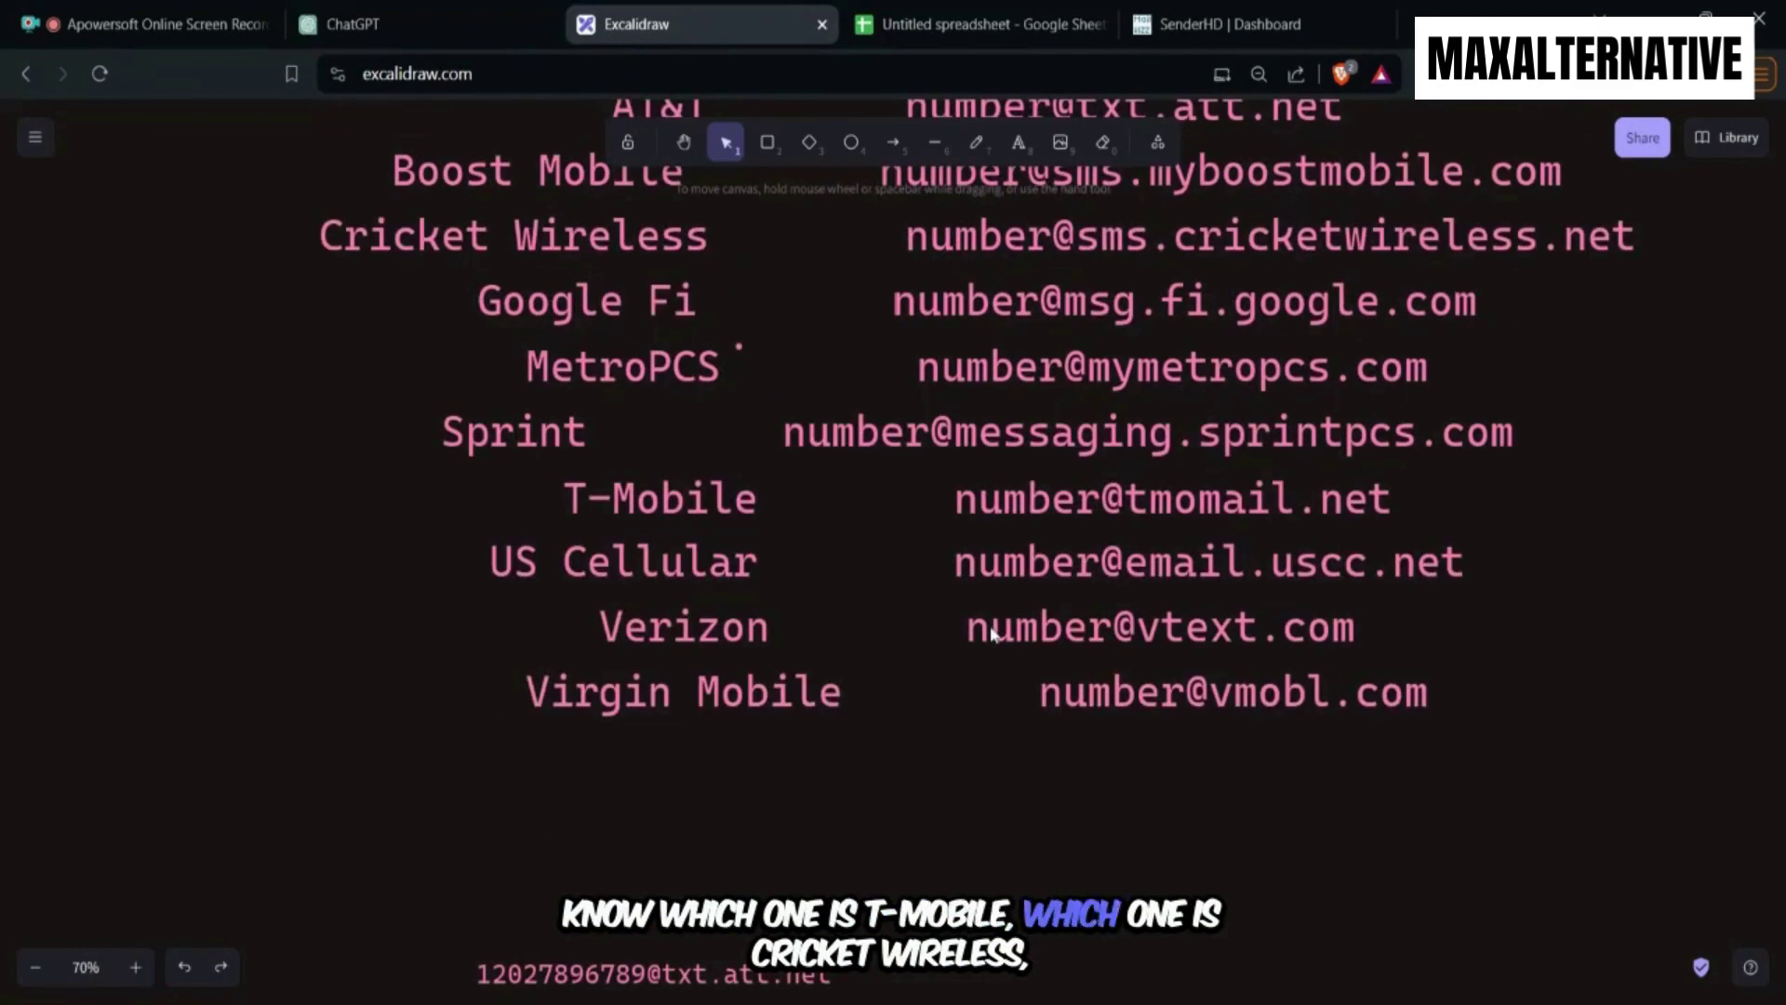
{"action": "scroll", "coordinate": [973, 637], "scroll_direction": "up", "scroll_amount": 2}
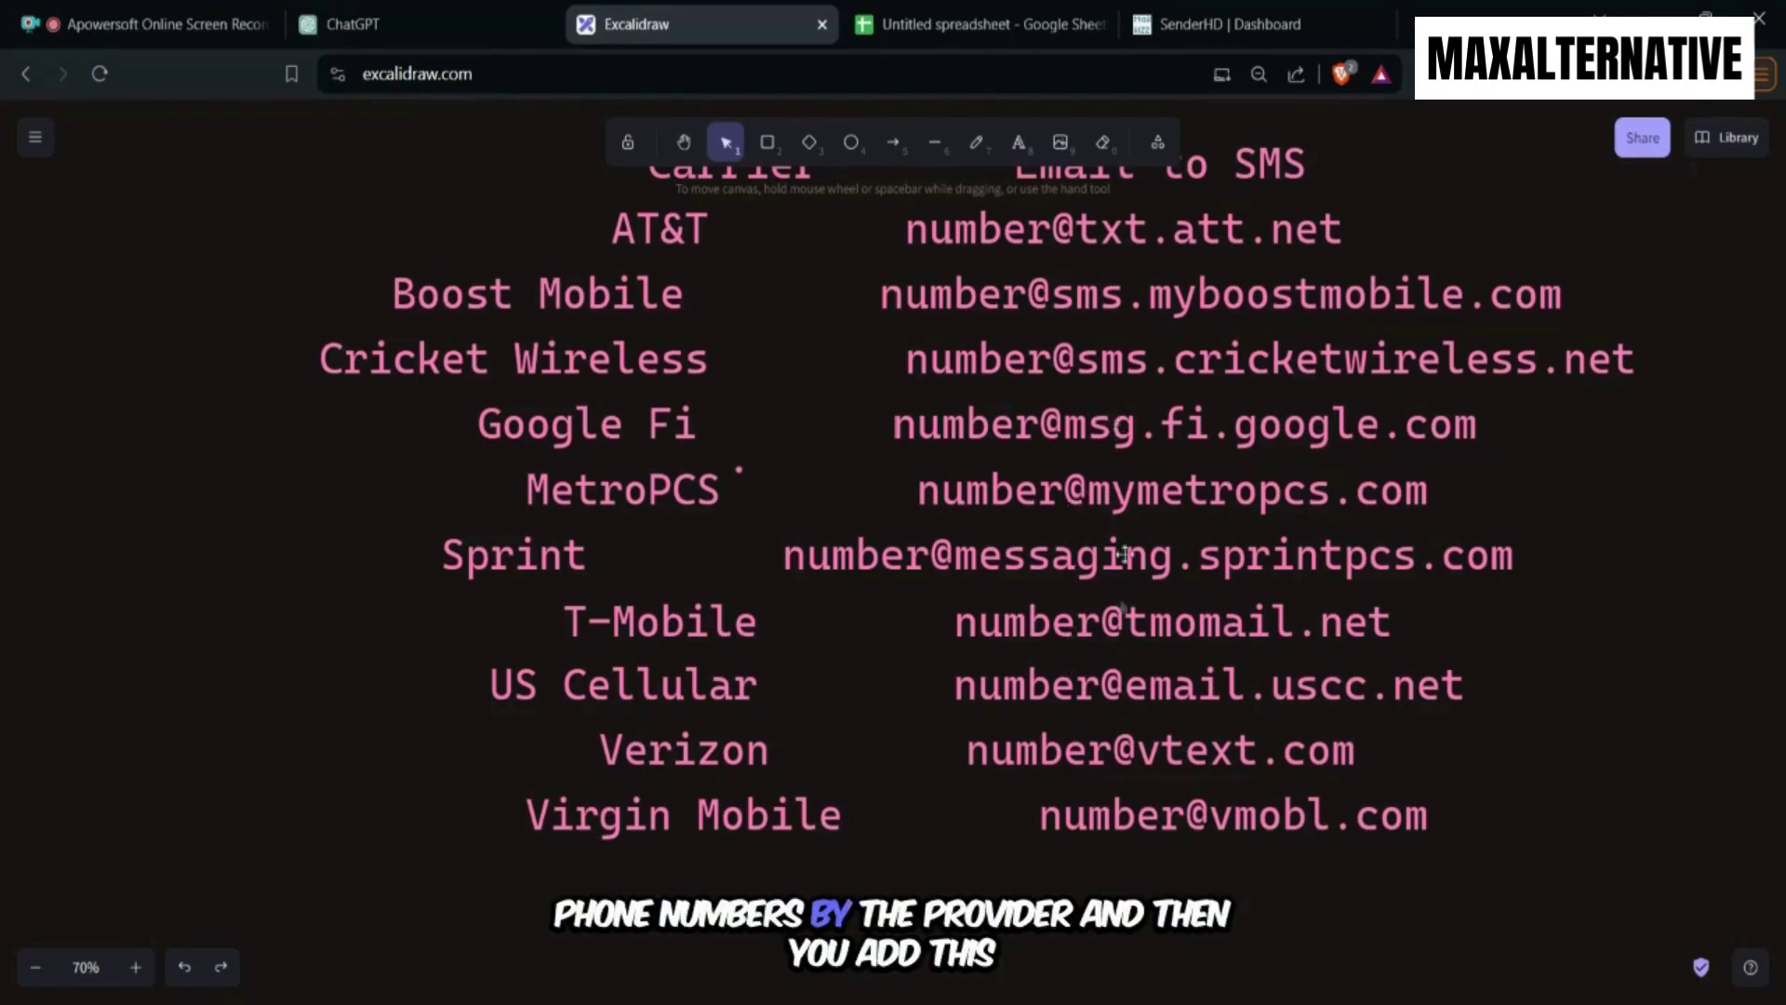
Select the mymetropcs.com domain in the MetroPCS line, leaving it unchanged.
{"action": "double_click", "coordinate": [1216, 506]}
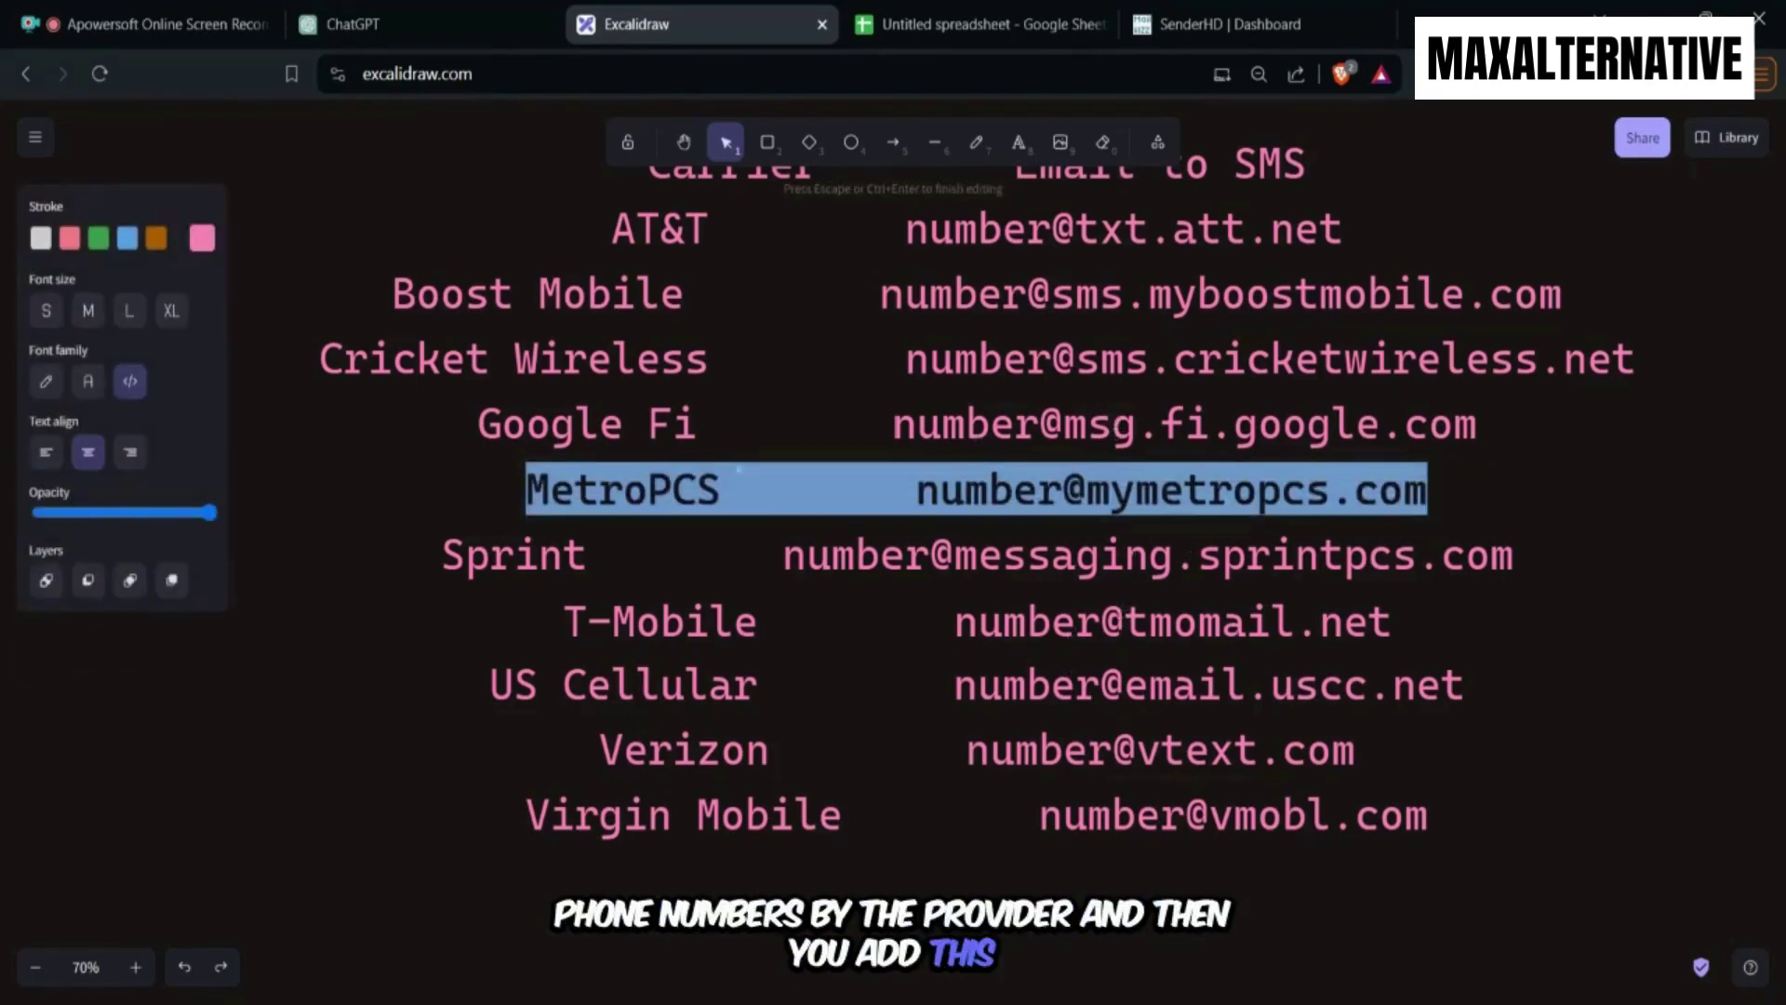
{"action": "left_click", "coordinate": [1209, 490]}
{"action": "double_click", "coordinate": [1209, 490]}
{"action": "left_click_drag", "start_coordinate": [1208, 490], "coordinate": [1403, 491]}
{"action": "left_click", "coordinate": [1403, 490]}
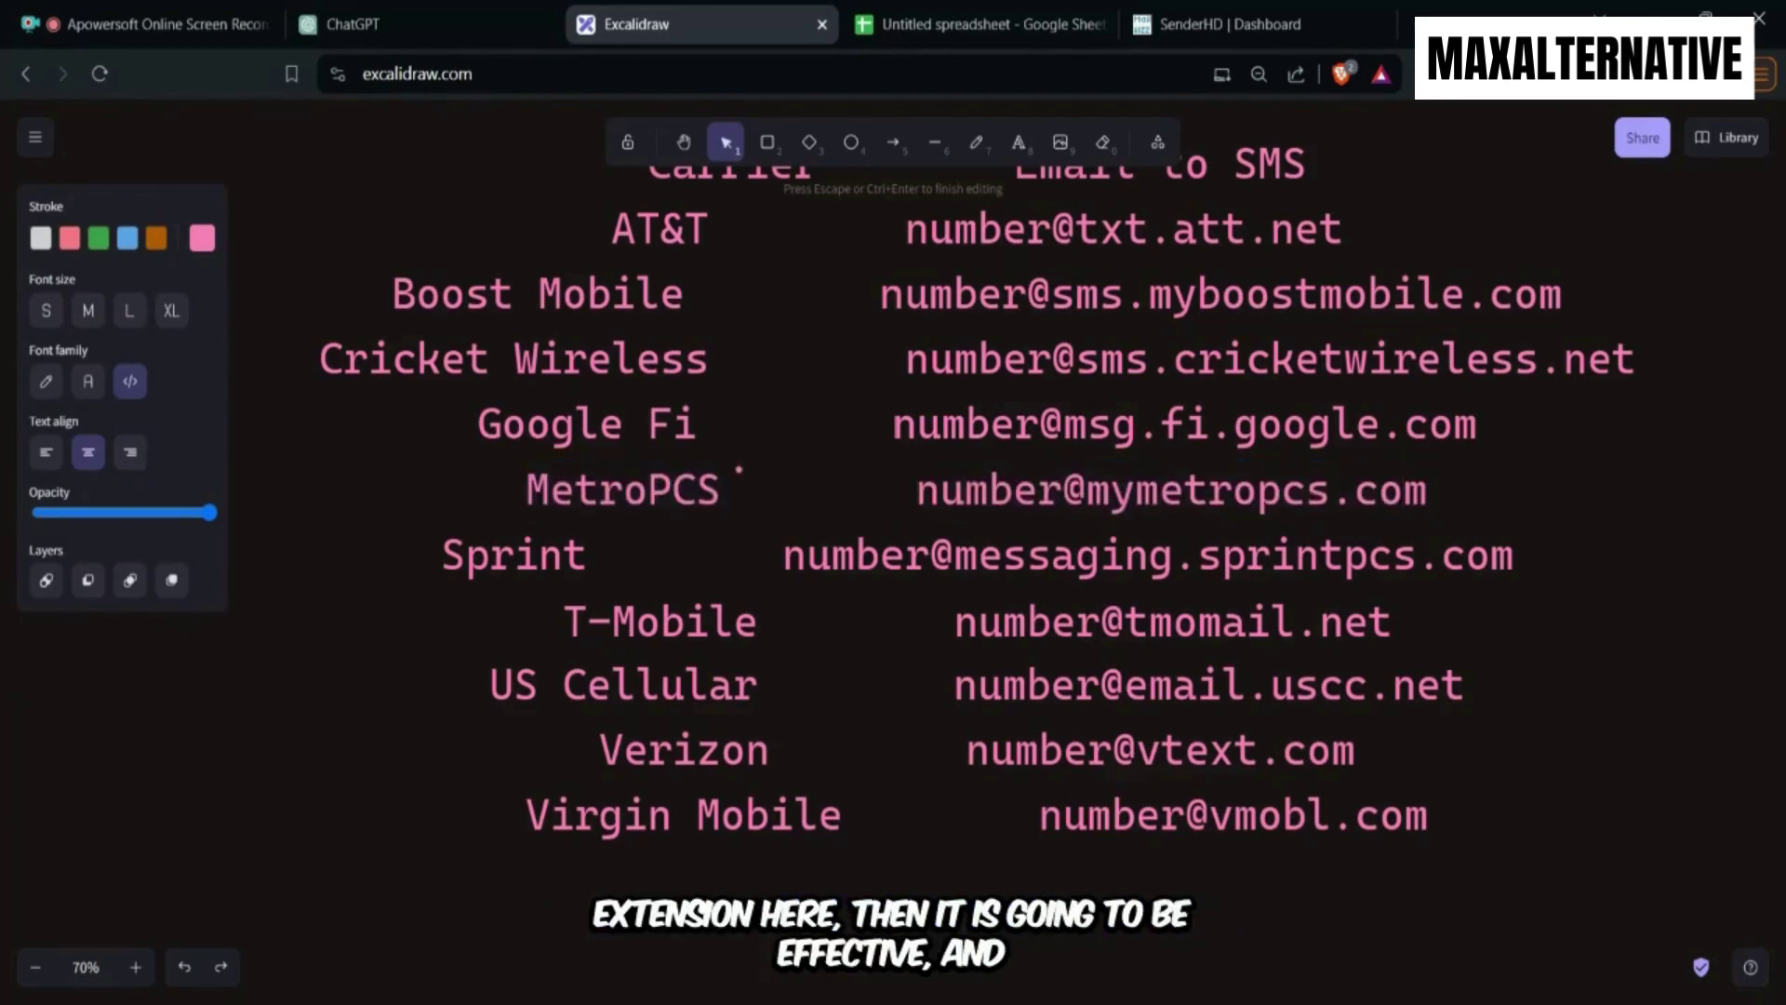